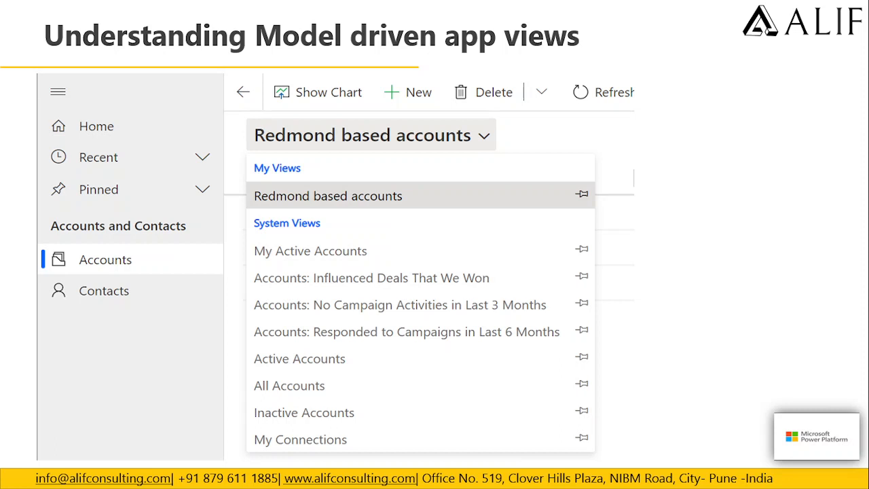
# Step: Switch to Power Apps, check the list of environments, and open the Account table's views in Sample Solution
pyautogui.press('super')
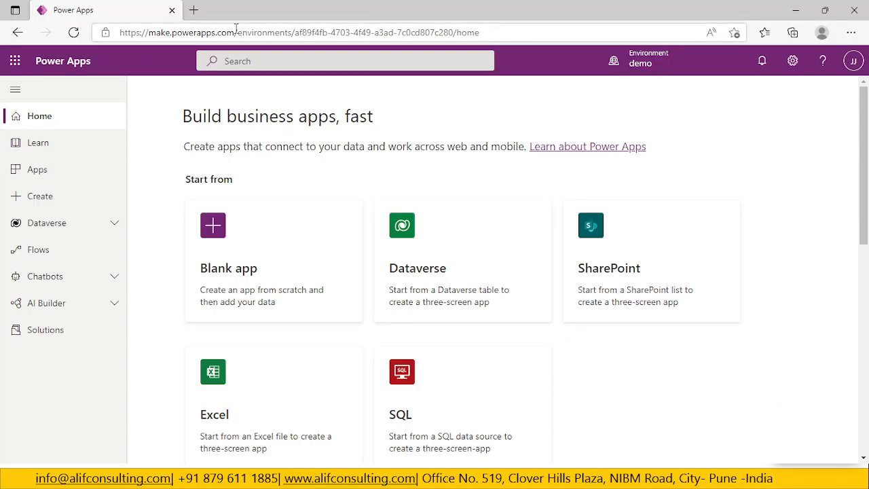
pyautogui.click(686, 67)
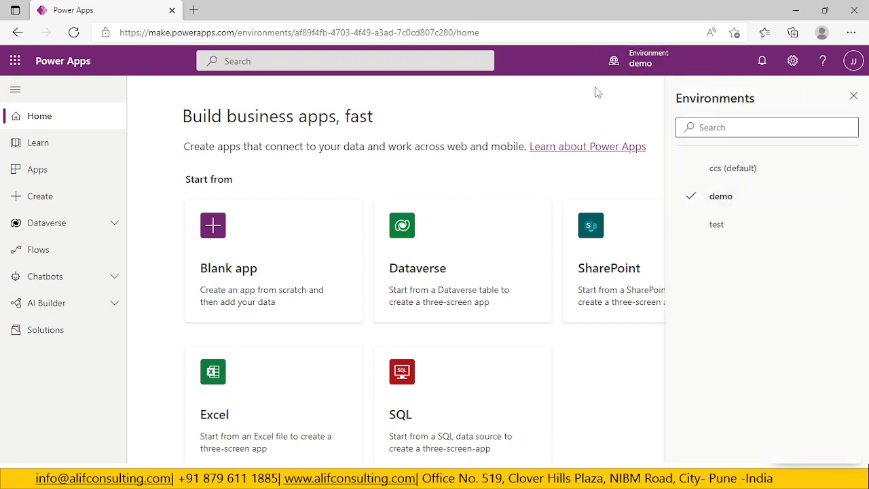
pyautogui.click(853, 95)
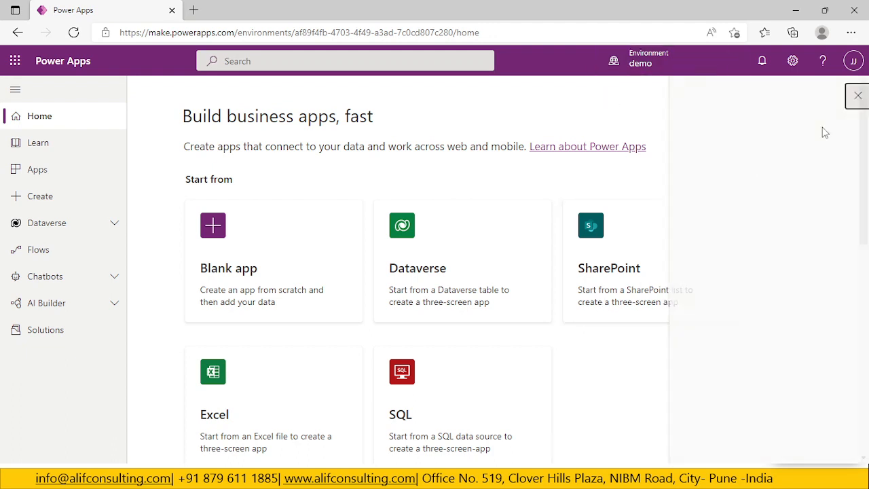
pyautogui.click(54, 332)
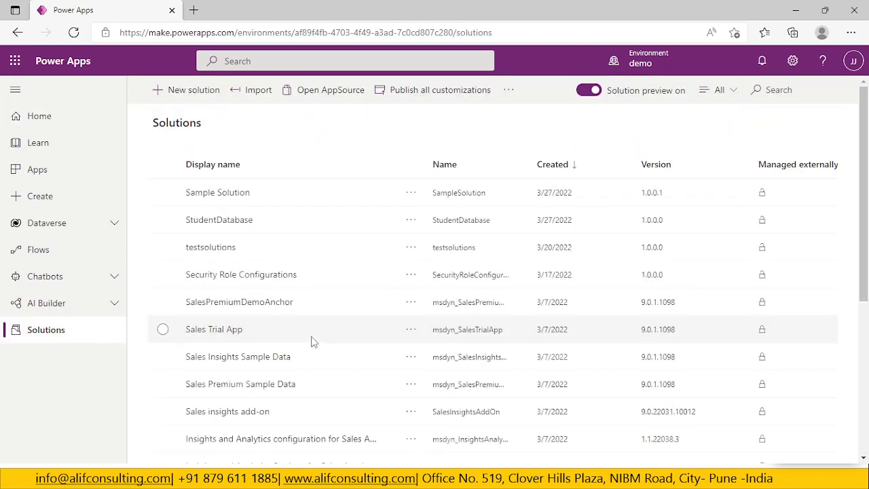
pyautogui.click(216, 194)
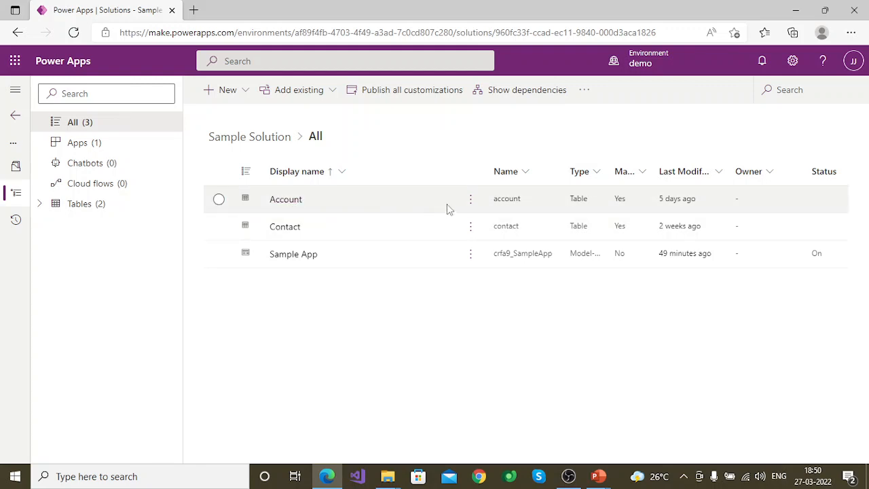
pyautogui.click(300, 201)
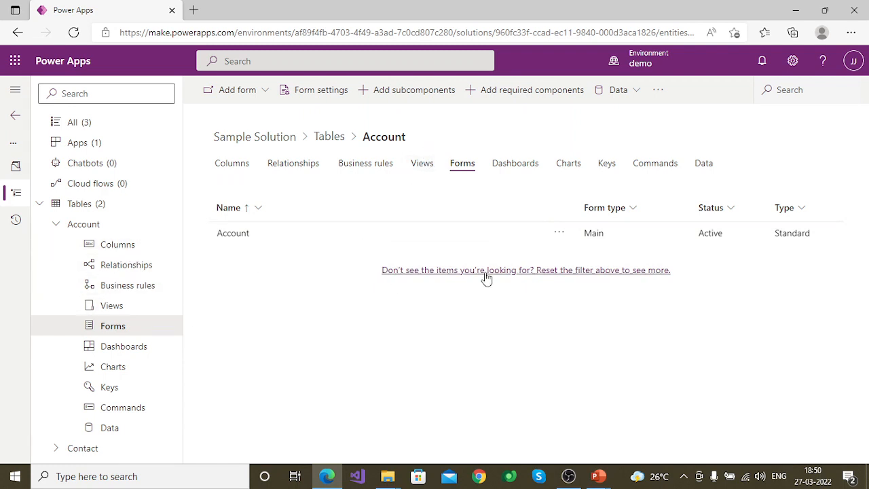
pyautogui.click(420, 169)
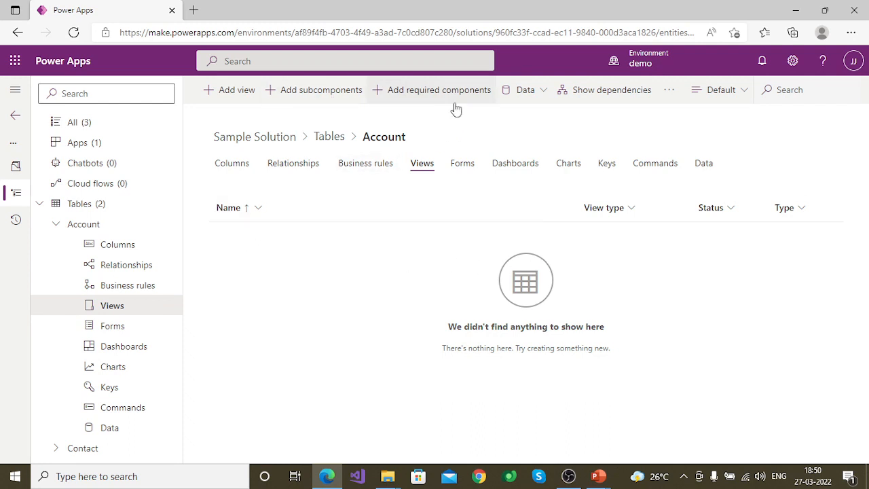
# Step: Add the existing All Accounts public view to the Account table as a subcomponent in the solution
pyautogui.click(319, 93)
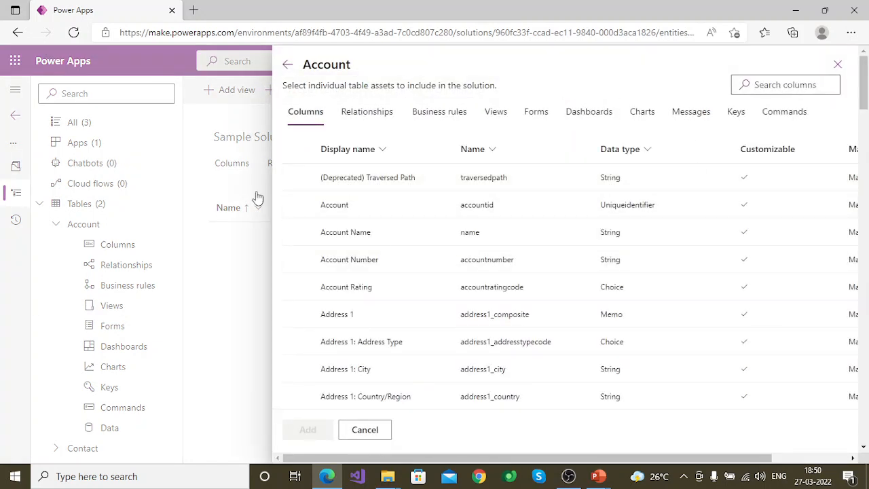
pyautogui.click(494, 113)
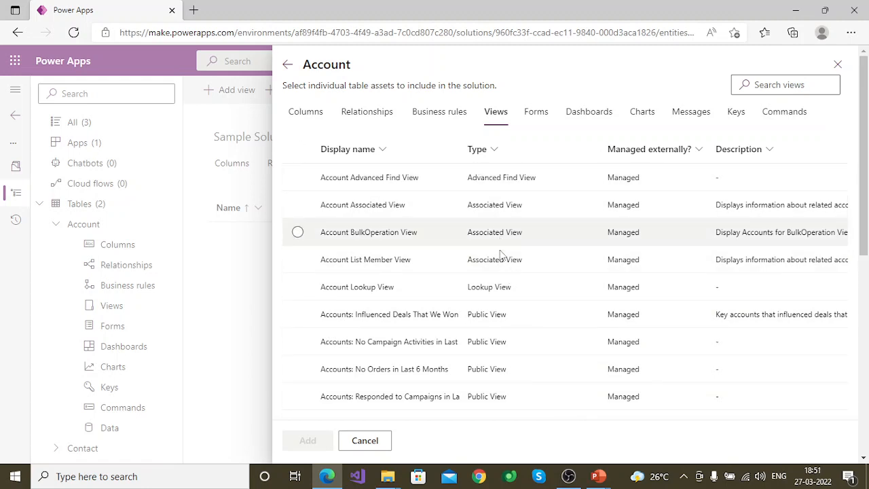
pyautogui.scroll(-2, 485, 348)
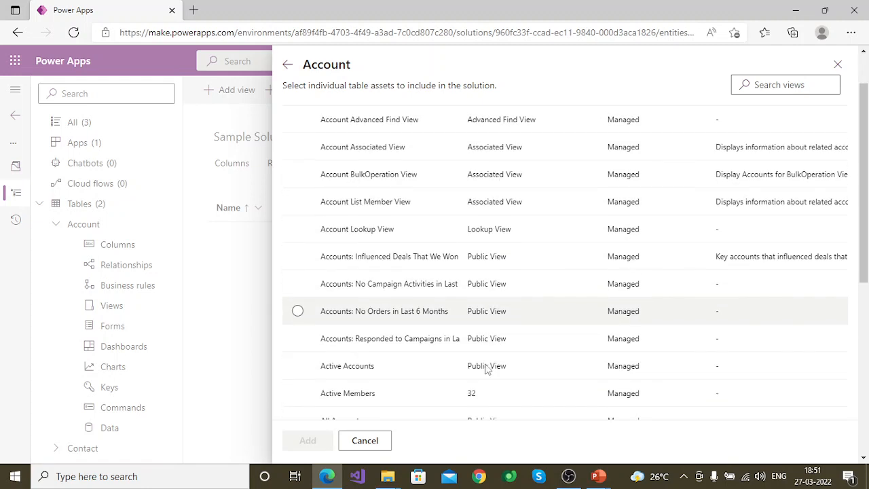
pyautogui.scroll(-1, 491, 367)
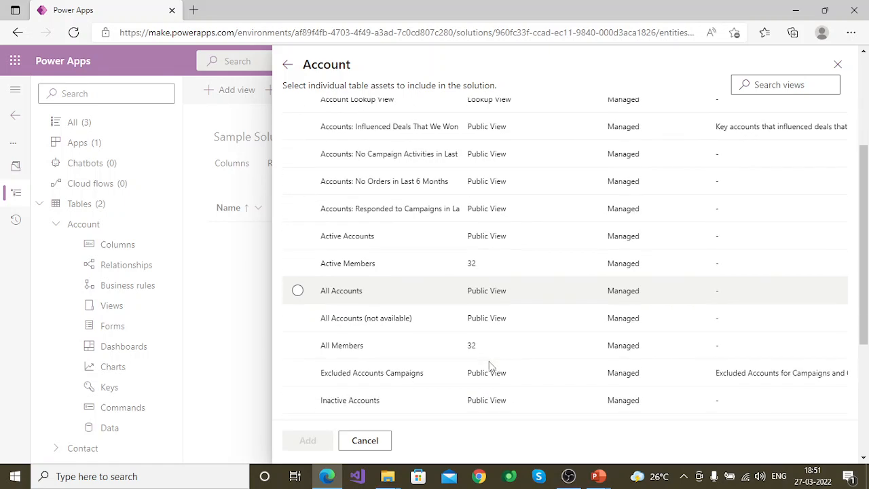
pyautogui.click(297, 290)
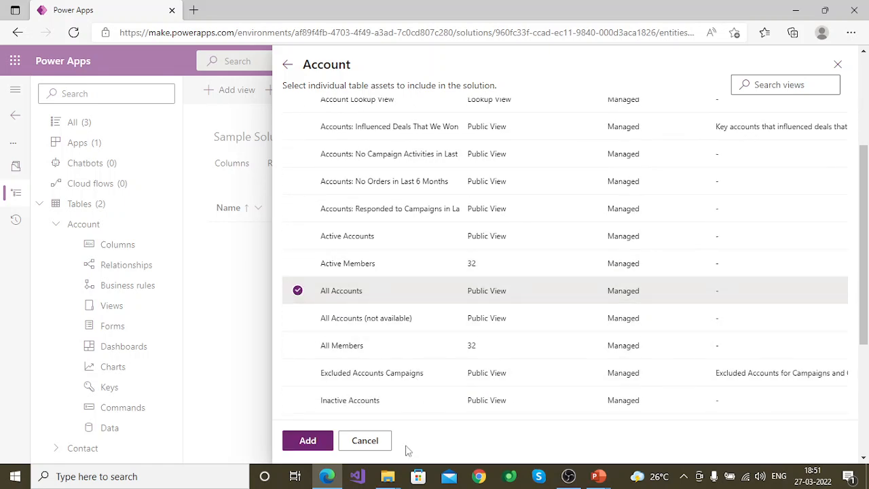
pyautogui.click(308, 440)
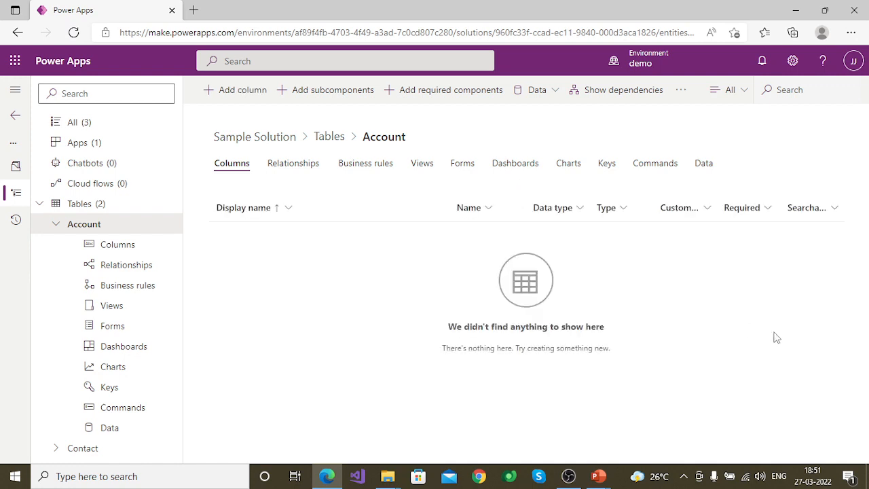
pyautogui.rightClick(729, 299)
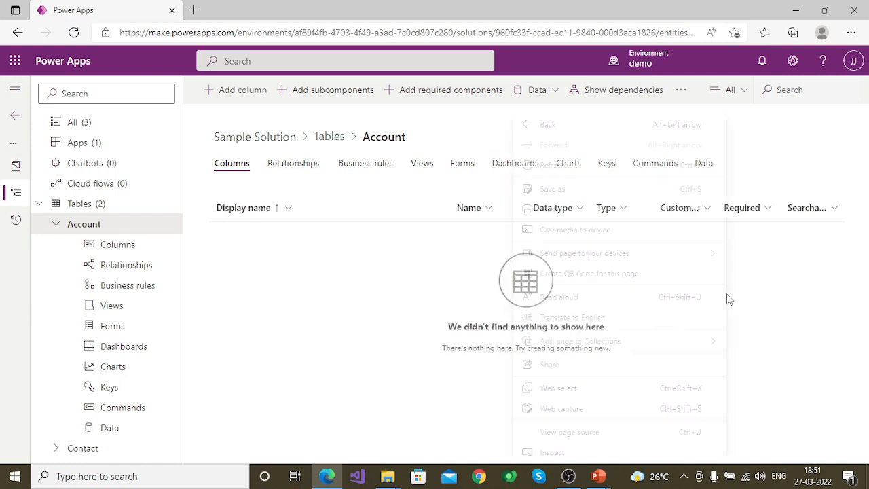
pyautogui.click(771, 282)
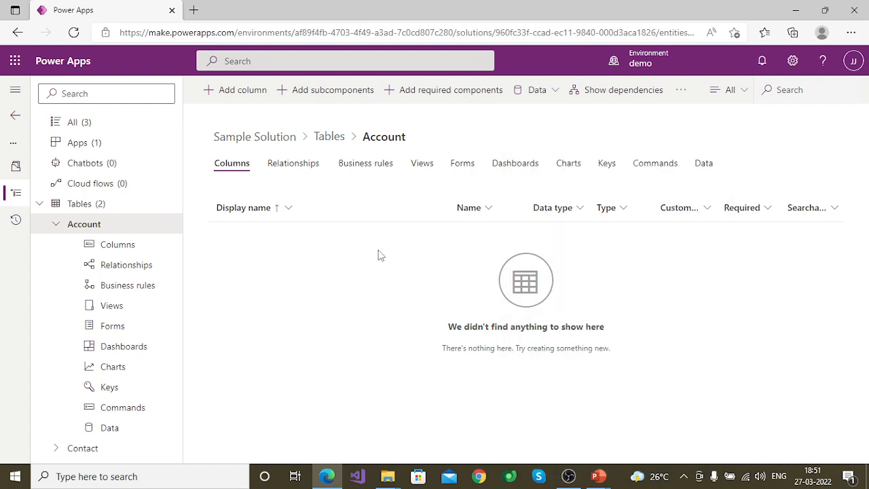
pyautogui.rightClick(377, 250)
pyautogui.click(326, 249)
# Step: Return to the Account table's views and duplicate the browser tab
pyautogui.click(421, 164)
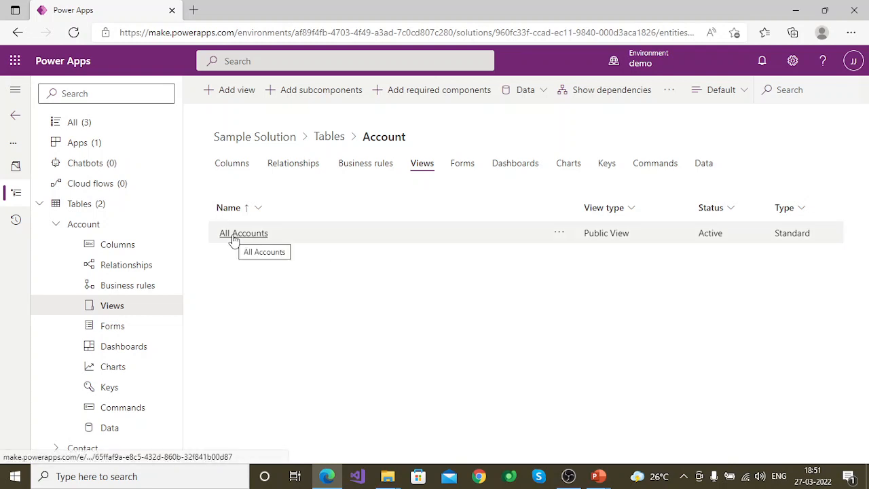
pyautogui.rightClick(123, 11)
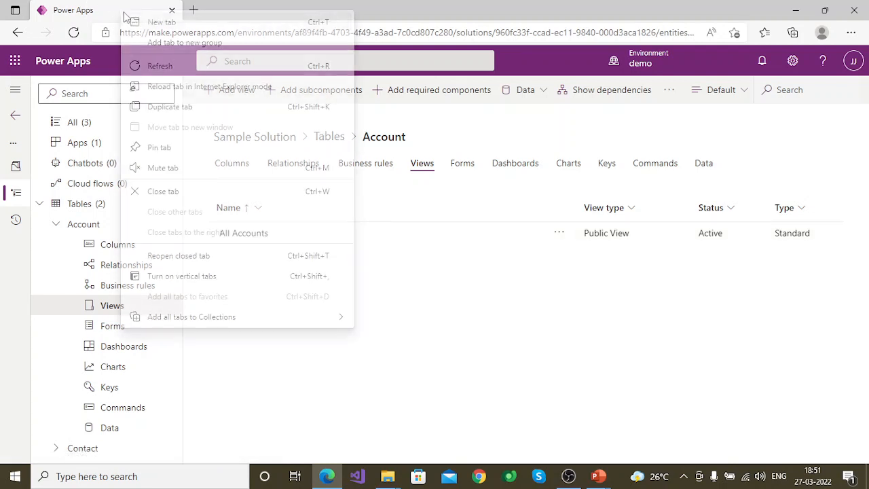
pyautogui.click(188, 110)
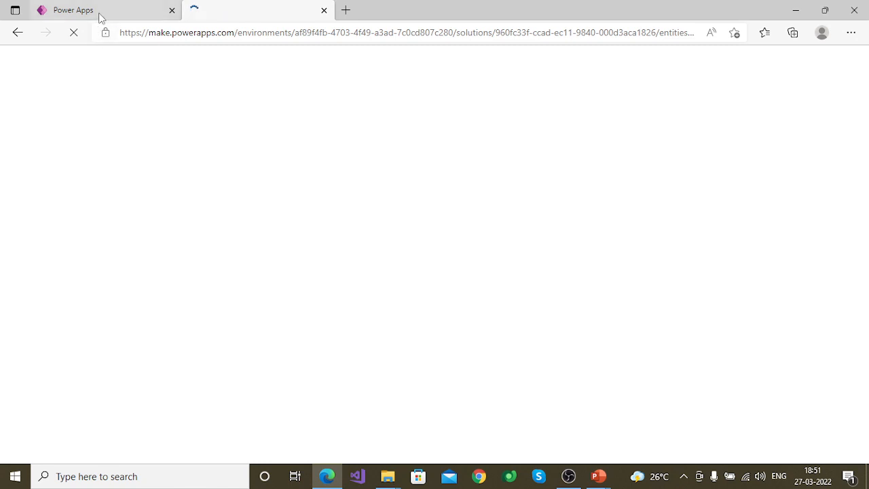
pyautogui.click(100, 13)
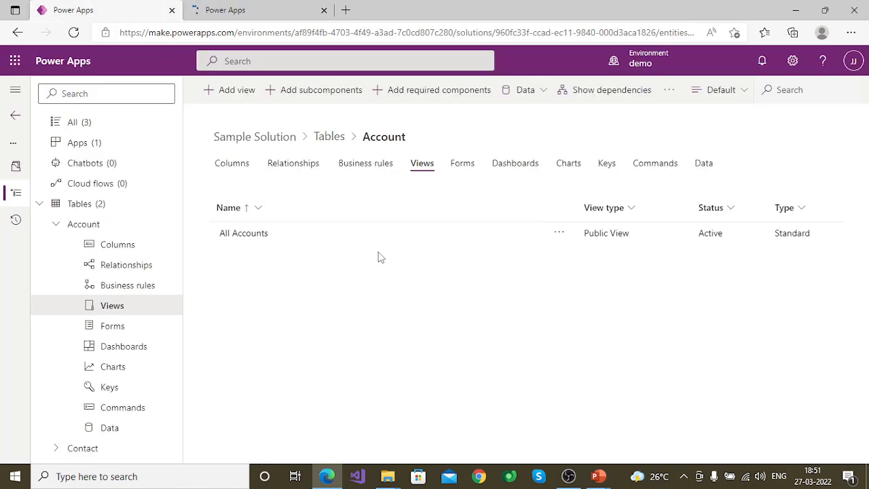
pyautogui.click(229, 8)
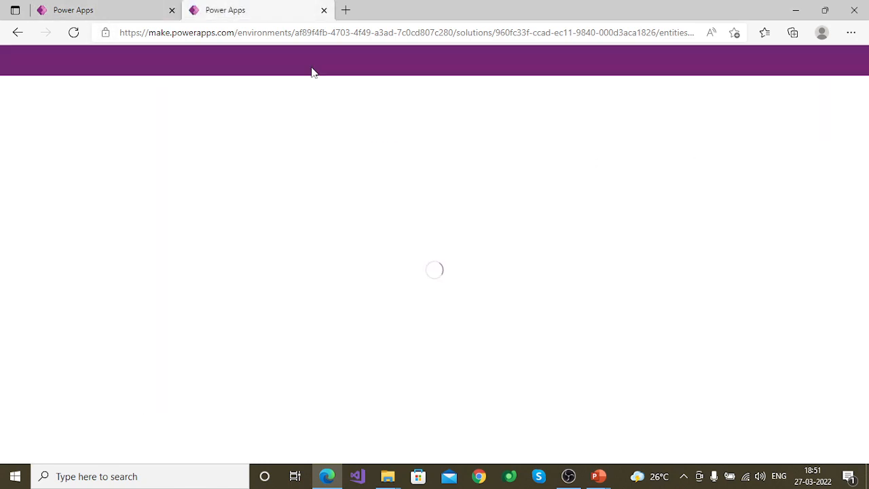
pyautogui.click(83, 10)
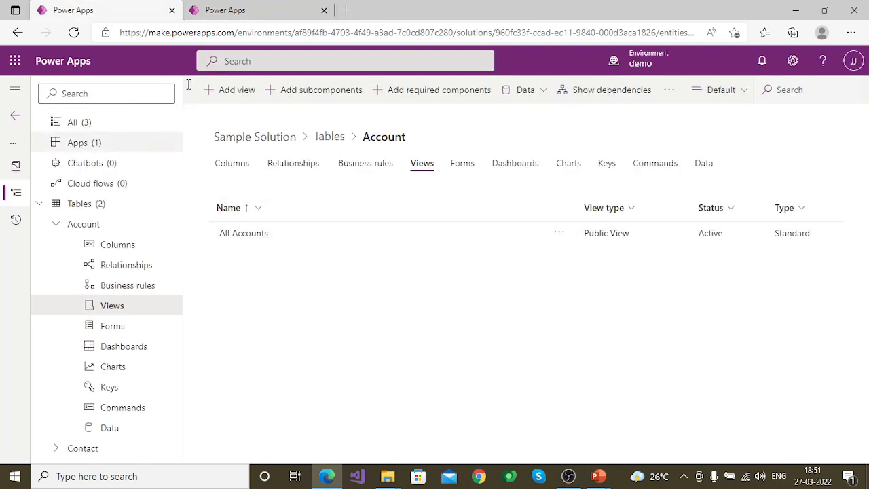
pyautogui.click(229, 9)
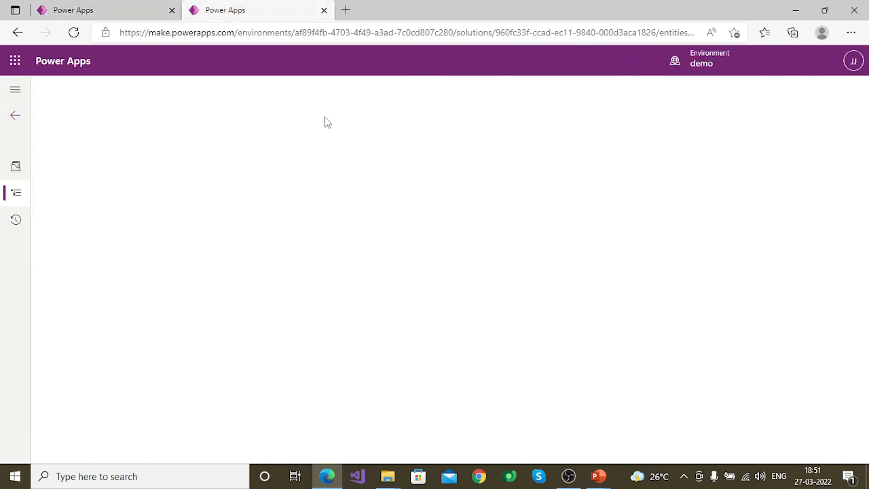
pyautogui.click(123, 14)
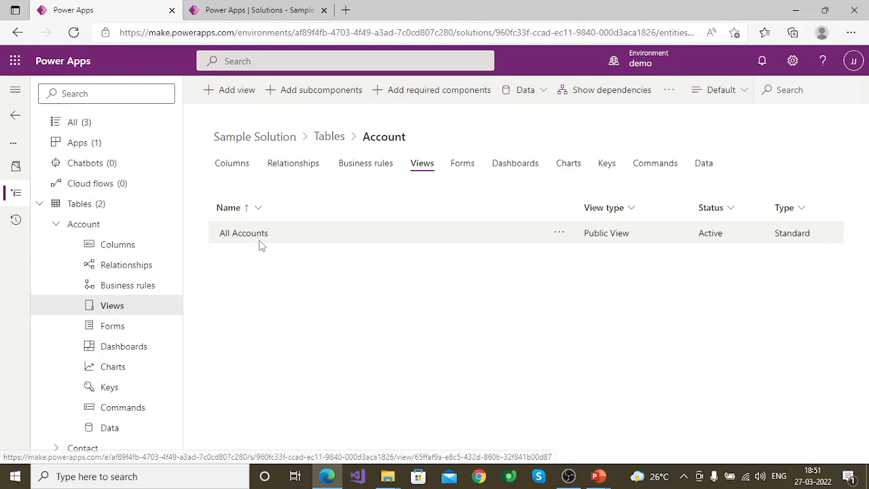
pyautogui.click(314, 9)
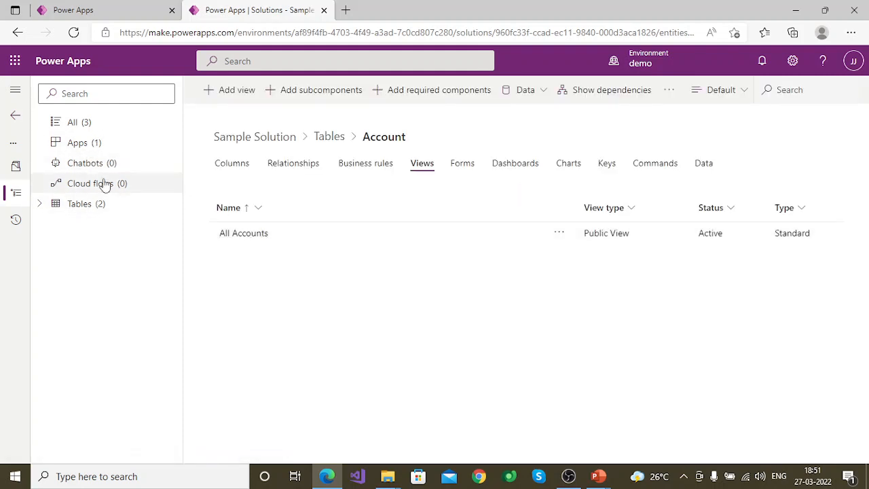
# Step: Select Sample App among the solution's apps and play it
pyautogui.click(83, 148)
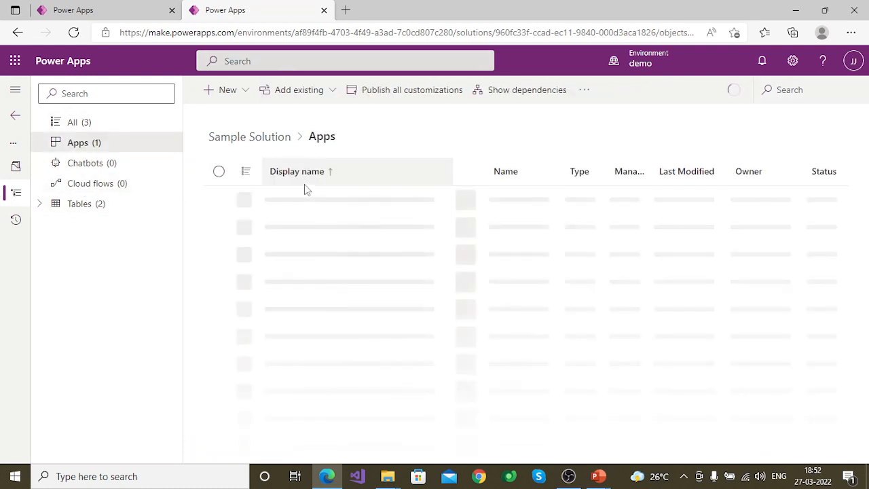
pyautogui.click(218, 198)
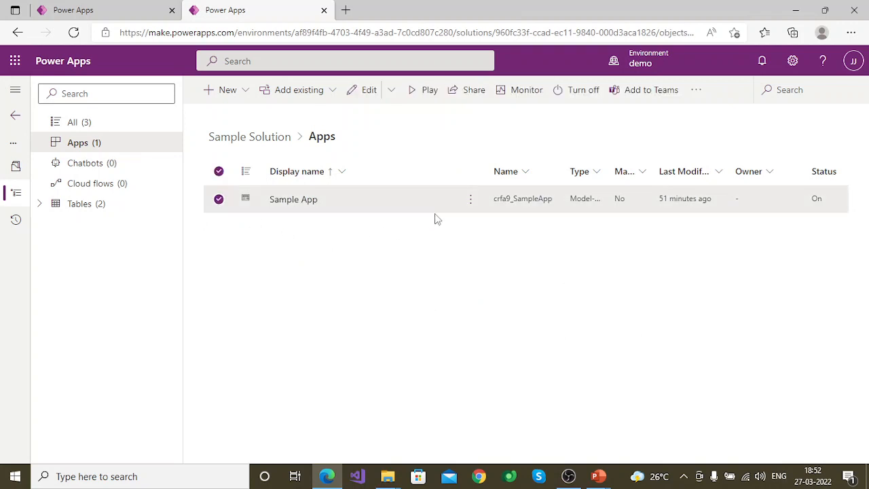
pyautogui.click(422, 90)
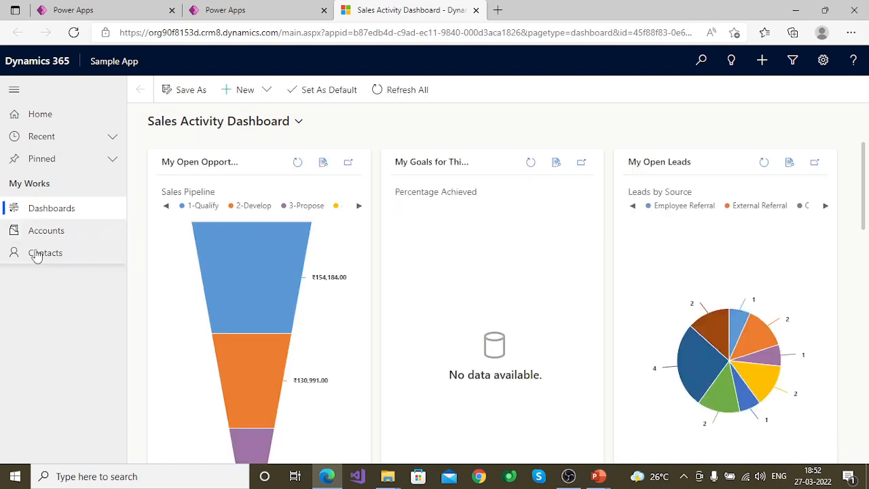
# Step: Open the accounts list in Sample App and switch it to the All Accounts system view
pyautogui.click(38, 230)
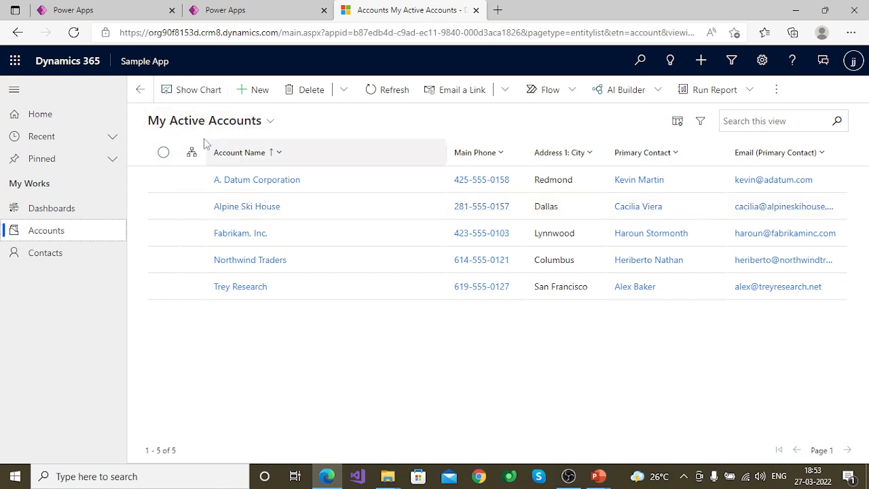
pyautogui.click(255, 128)
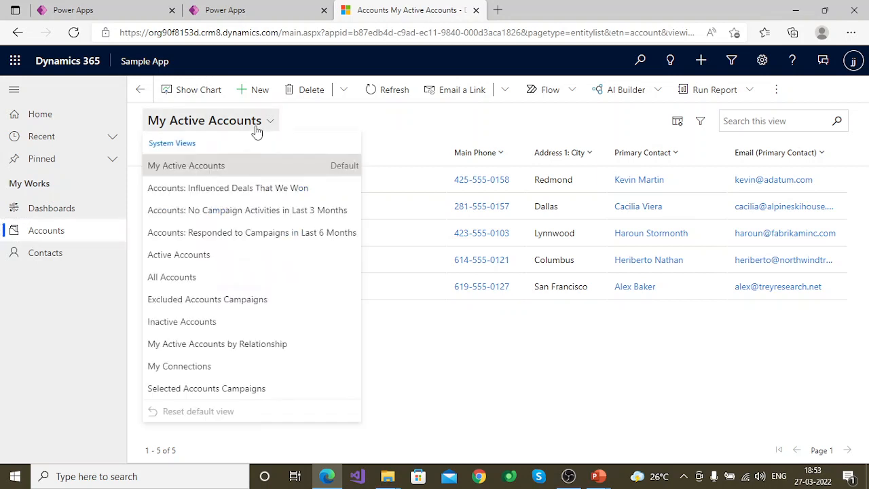
pyautogui.click(191, 284)
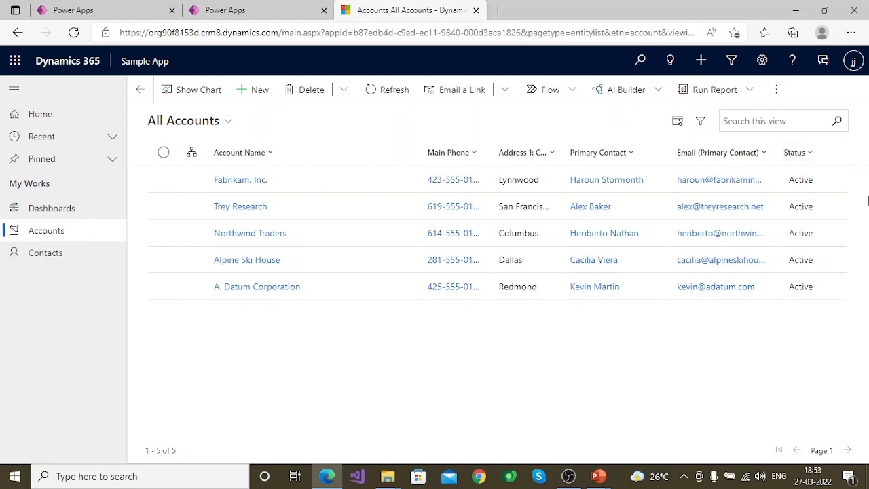
# Step: Go back to Sample Solution in Power Apps and open the Account table's All Accounts view for editing
pyautogui.click(264, 9)
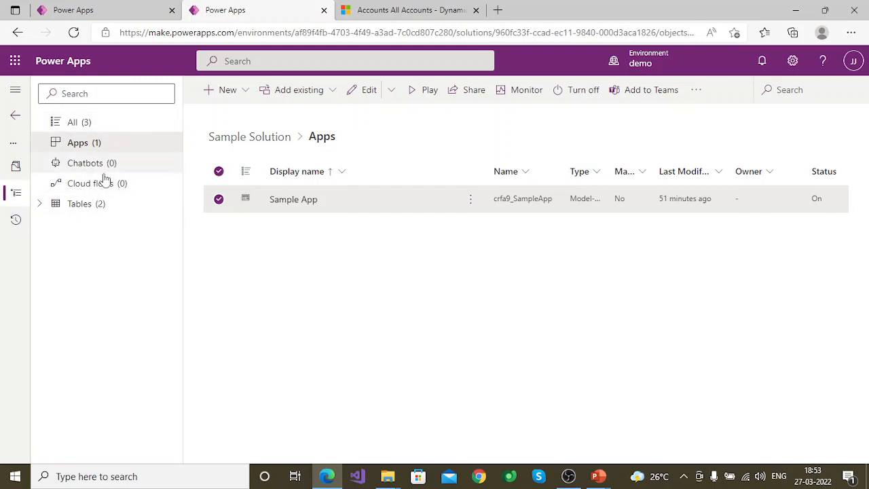
pyautogui.click(89, 210)
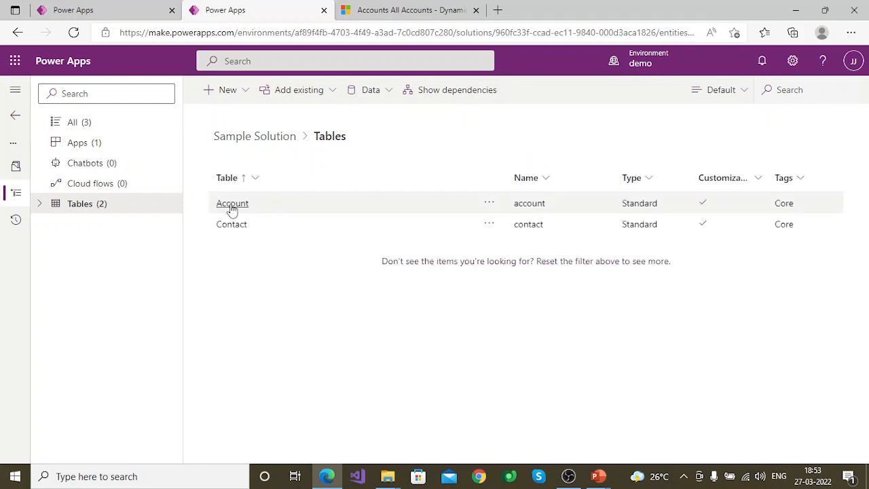
pyautogui.click(231, 205)
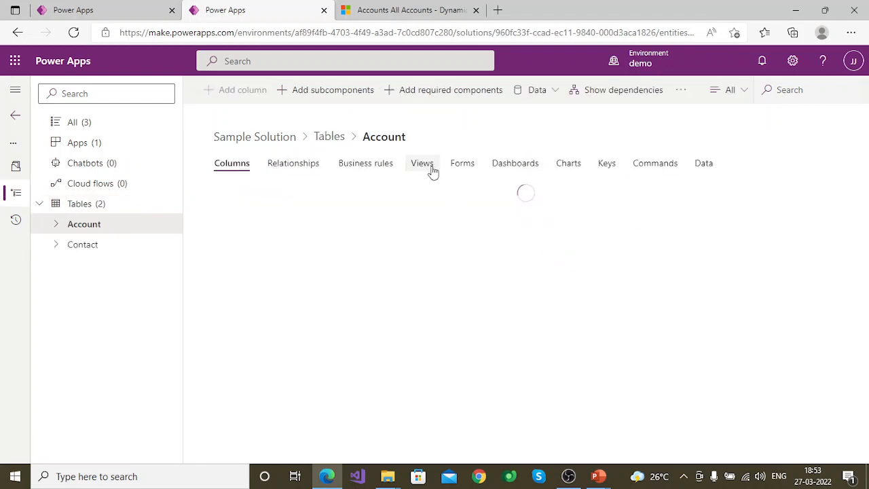
pyautogui.click(431, 168)
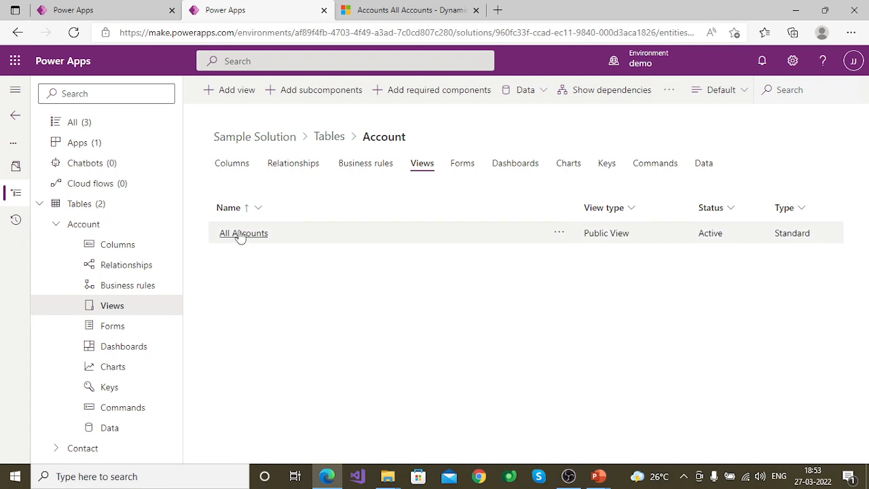
pyautogui.click(238, 233)
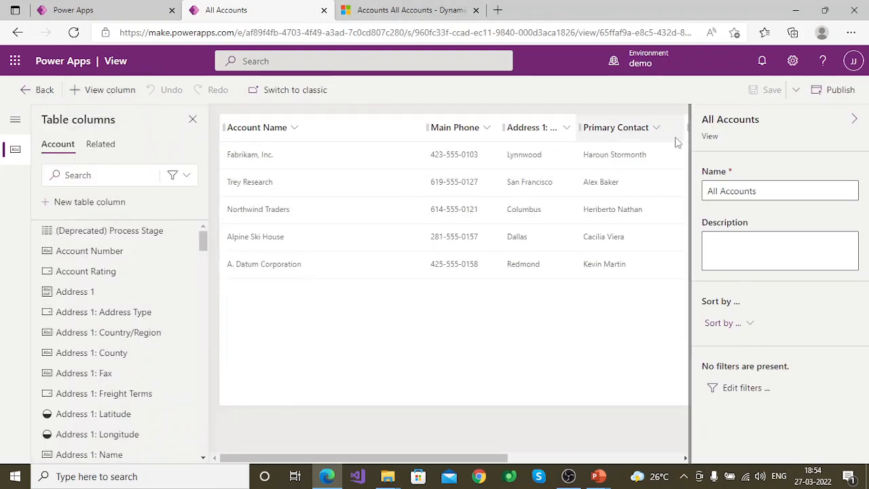
# Step: Add the Account table's Fax column to the All Accounts view
pyautogui.moveTo(407, 457); pyautogui.dragTo(634, 451)
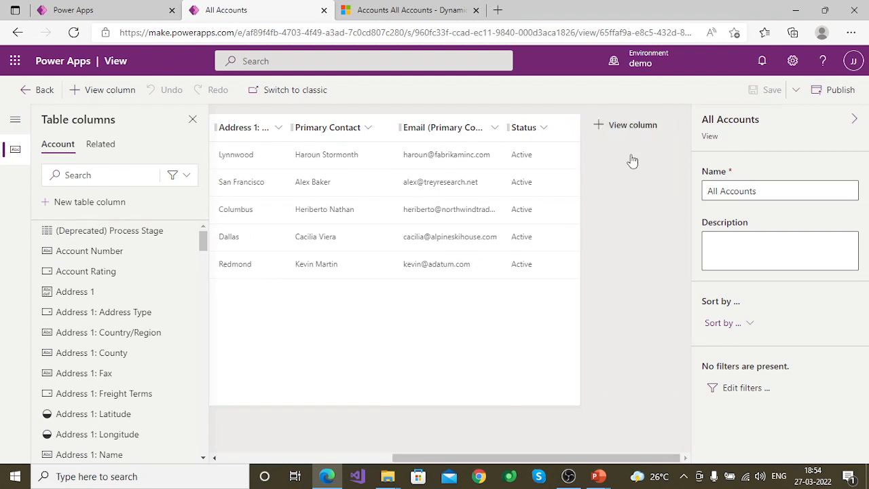
pyautogui.click(630, 125)
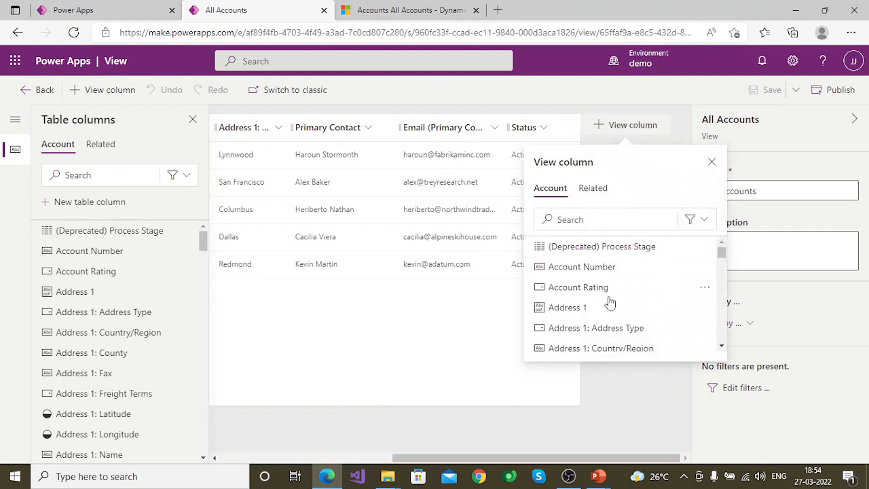
pyautogui.scroll(-2, 606, 285)
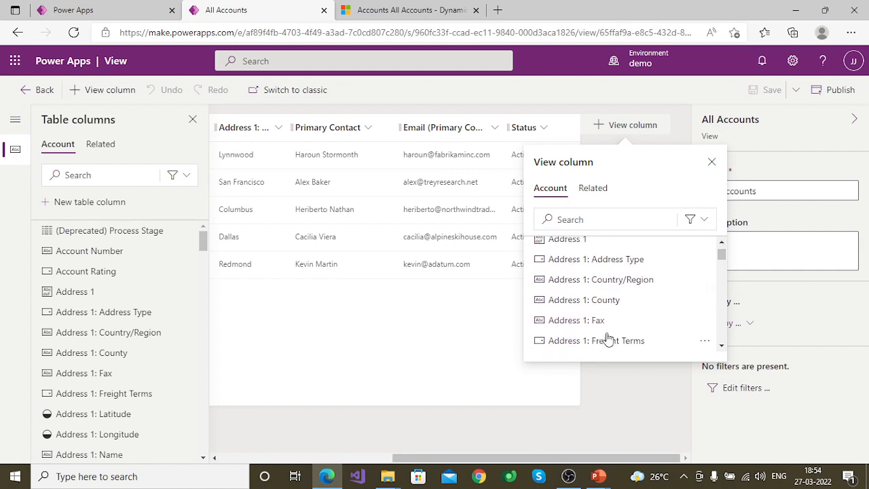
pyautogui.scroll(-10, 607, 338)
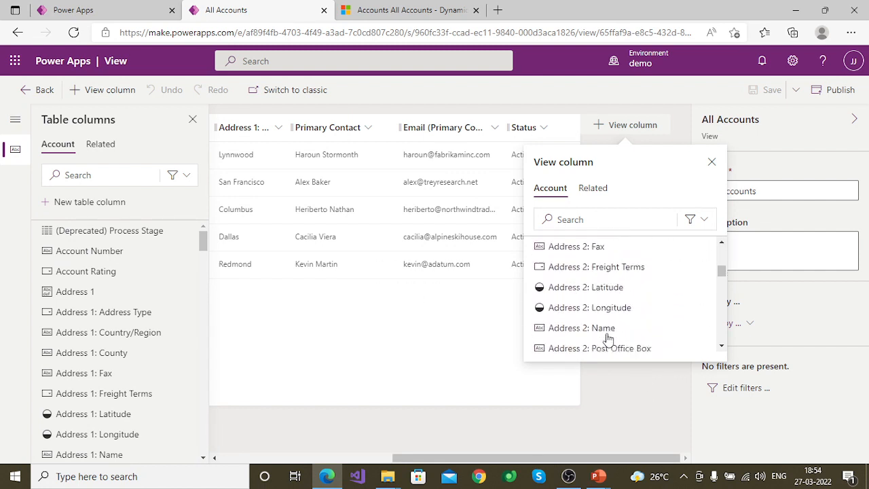
pyautogui.scroll(-15, 608, 338)
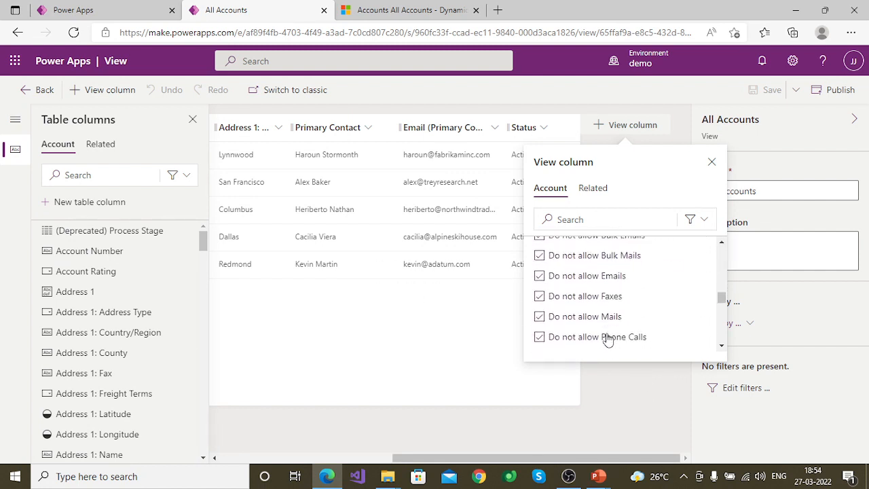
pyautogui.scroll(-5, 607, 339)
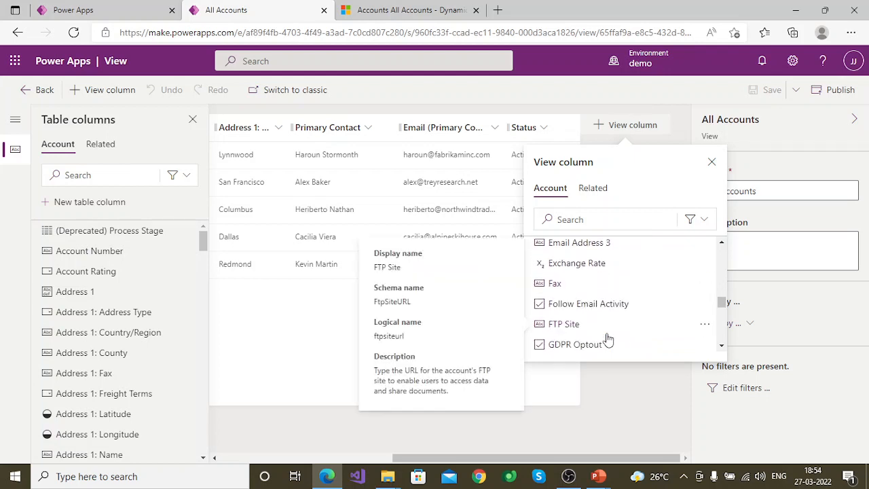
pyautogui.click(554, 283)
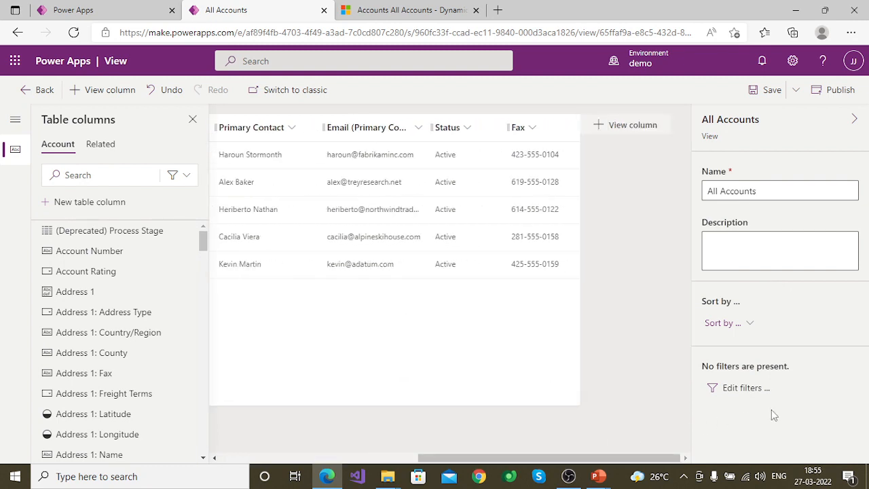
pyautogui.click(632, 125)
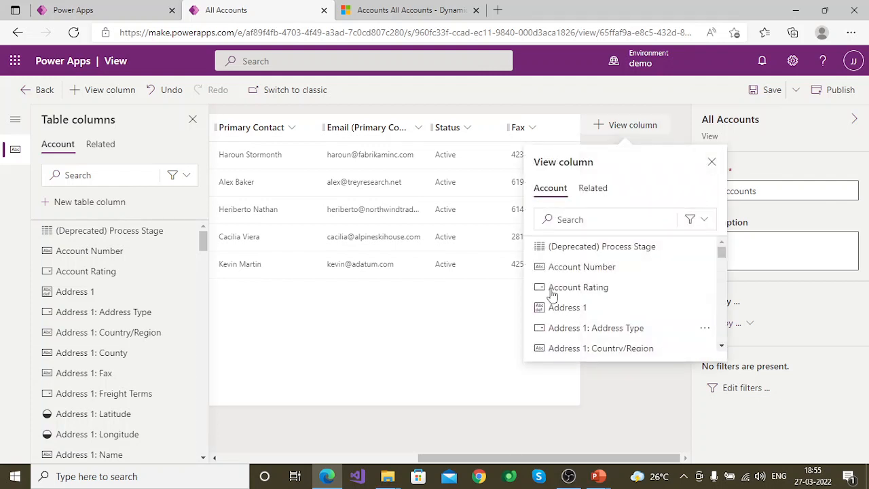
pyautogui.scroll(-2, 585, 299)
pyautogui.scroll(-5, 587, 306)
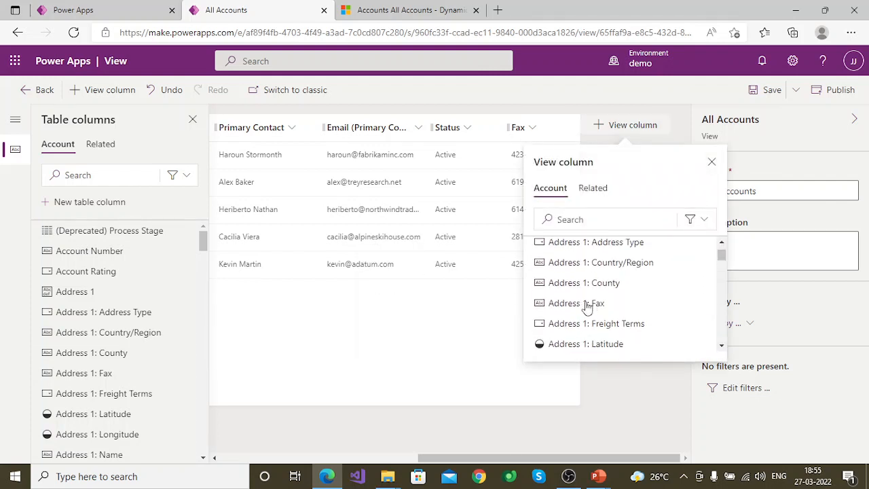
pyautogui.scroll(-20, 592, 332)
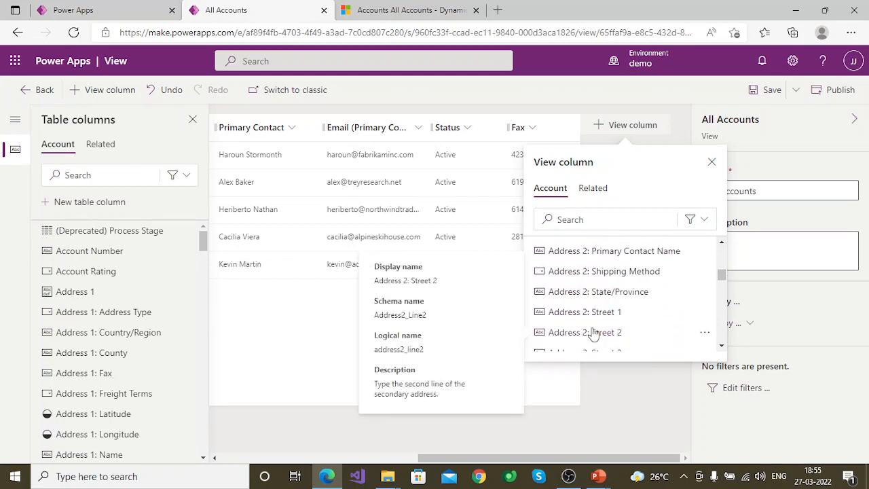
pyautogui.click(605, 430)
pyautogui.moveTo(536, 463); pyautogui.dragTo(590, 449)
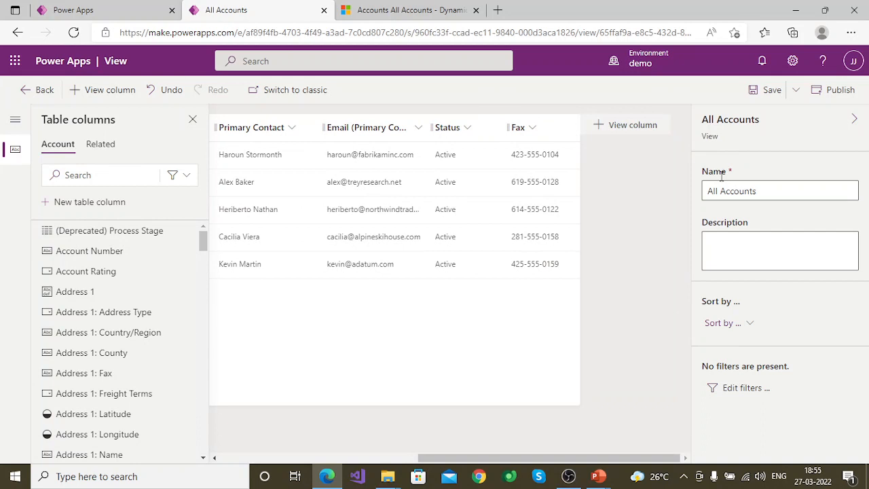
# Step: Add the Account table's Owner column to the All Accounts view
pyautogui.click(623, 133)
pyautogui.scroll(-12, 599, 332)
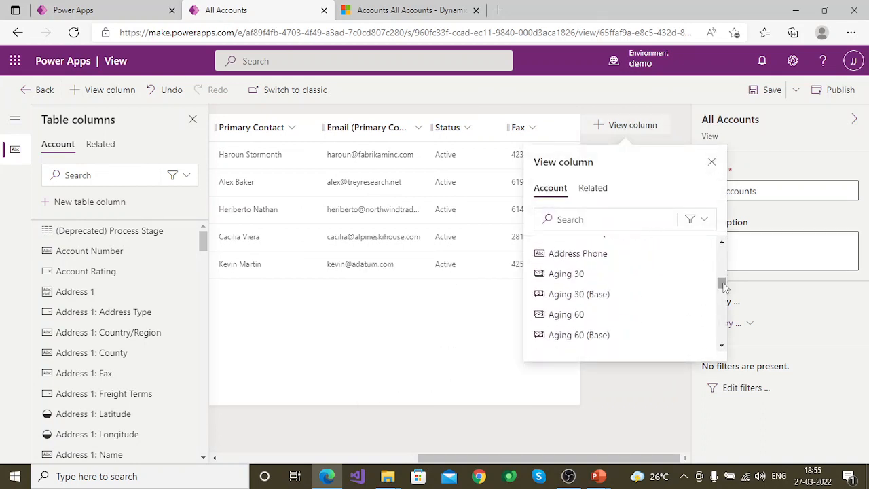
pyautogui.moveTo(722, 282); pyautogui.dragTo(725, 319)
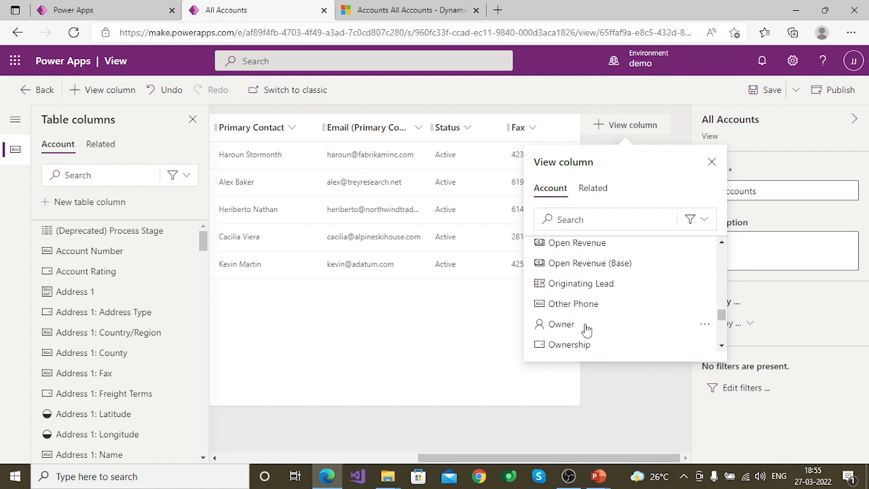
pyautogui.click(560, 325)
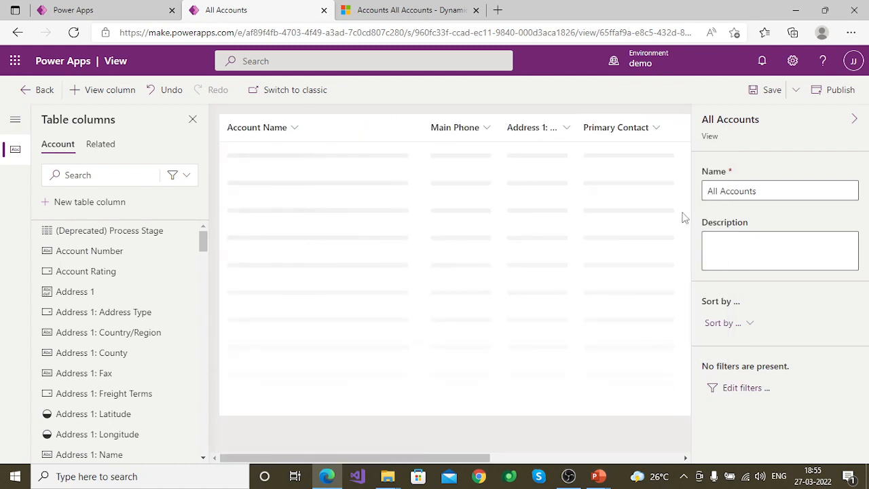
# Step: Reorder the view's columns so that Fax and Owner come before Status
pyautogui.moveTo(434, 458); pyautogui.dragTo(654, 458)
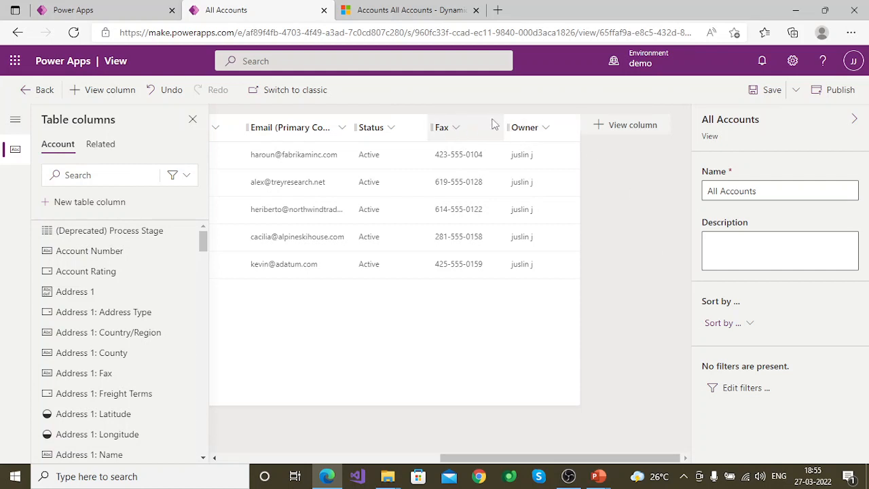
pyautogui.moveTo(491, 125); pyautogui.dragTo(344, 129)
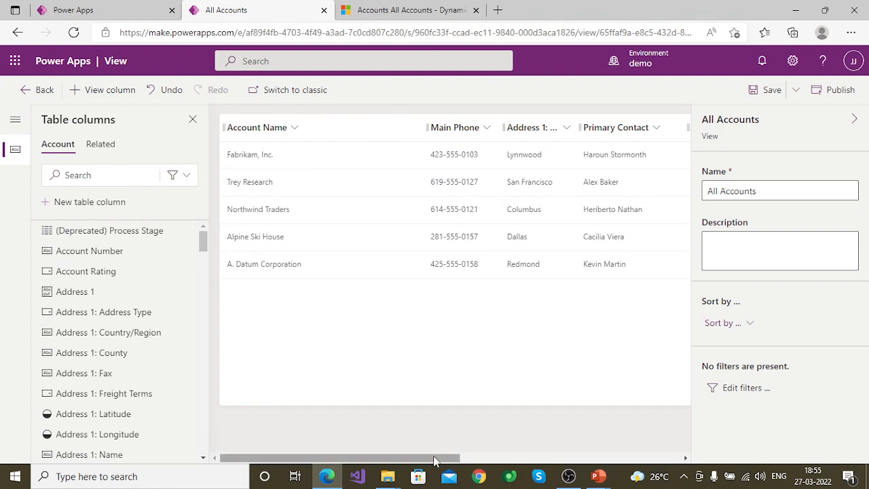
pyautogui.moveTo(454, 460); pyautogui.dragTo(797, 414)
pyautogui.moveTo(547, 127); pyautogui.dragTo(439, 133)
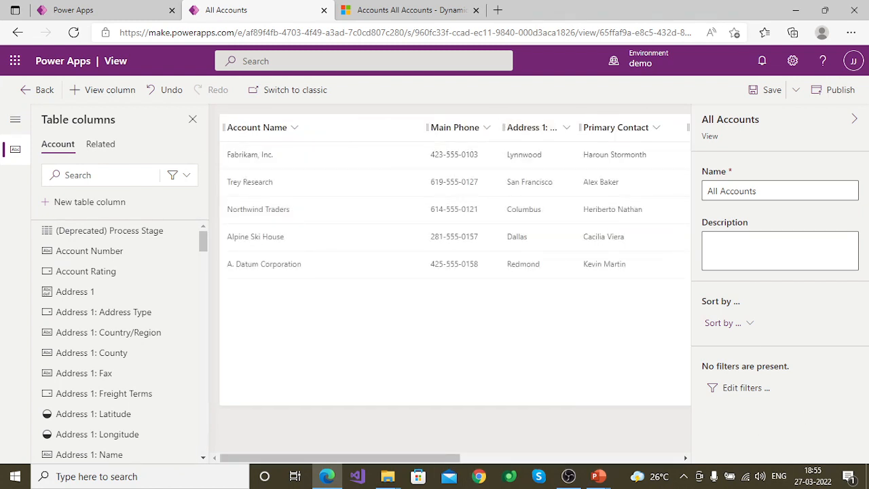
pyautogui.moveTo(381, 459); pyautogui.dragTo(721, 424)
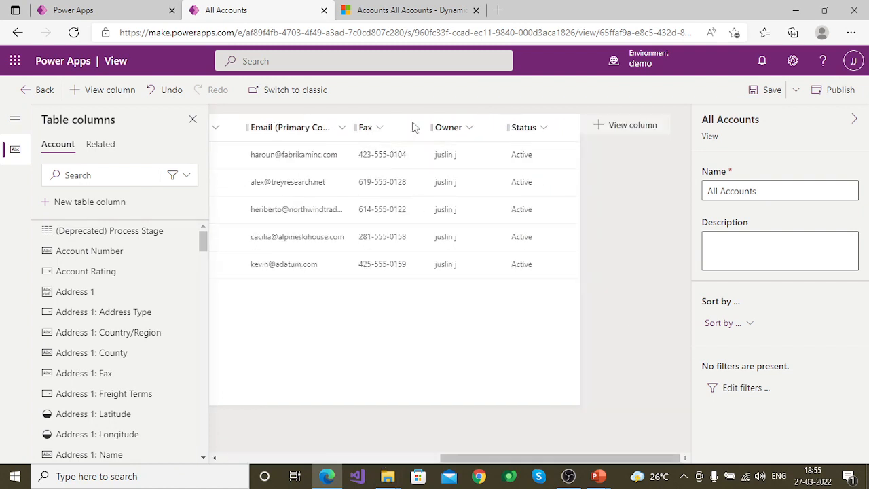
# Step: Save and publish the All Accounts view and return to the Account table's views in Sample Solution
pyautogui.click(767, 90)
pyautogui.click(380, 9)
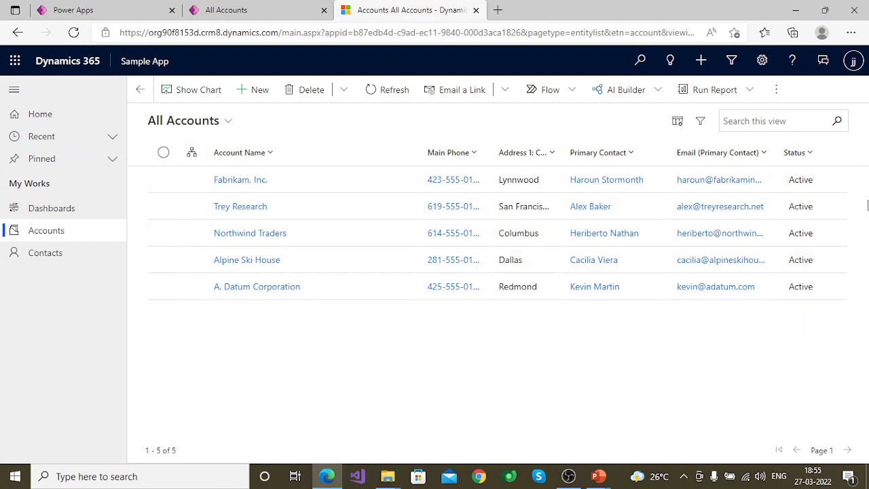
pyautogui.click(226, 9)
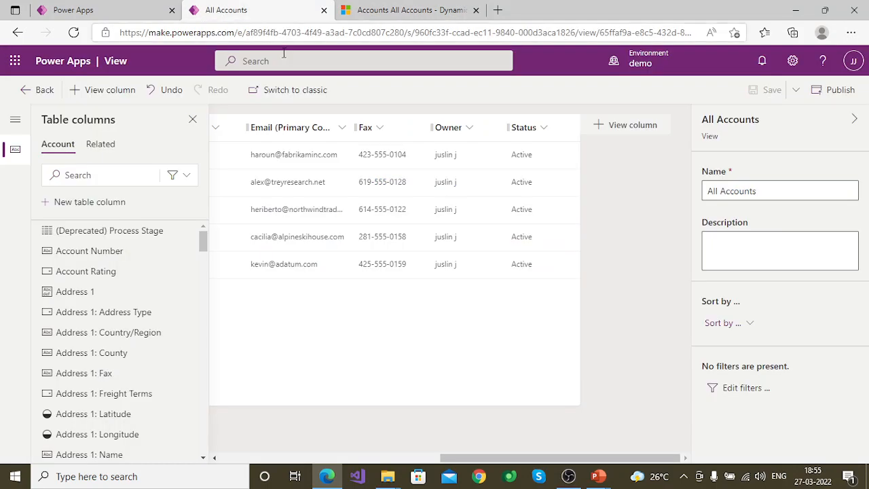
pyautogui.click(834, 89)
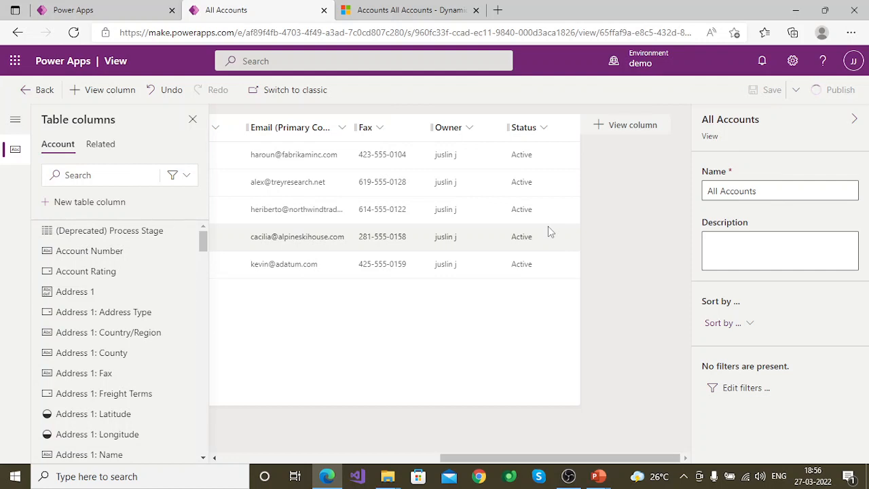
pyautogui.click(45, 95)
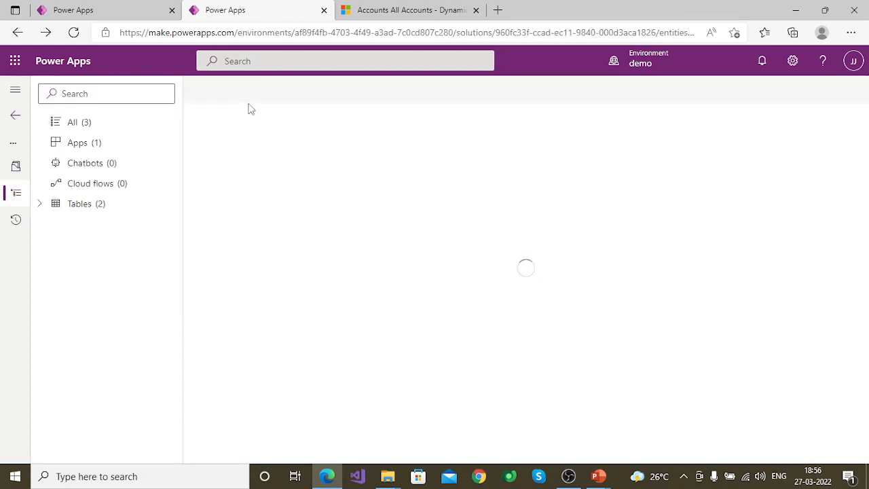
# Step: Reload the accounts list in Sample App and examine the columns of its All Accounts view through to Status
pyautogui.click(454, 13)
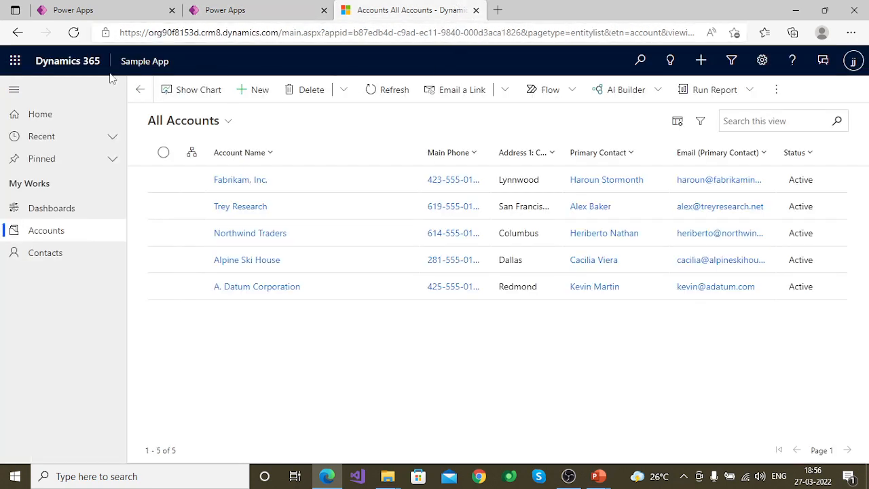
pyautogui.click(76, 34)
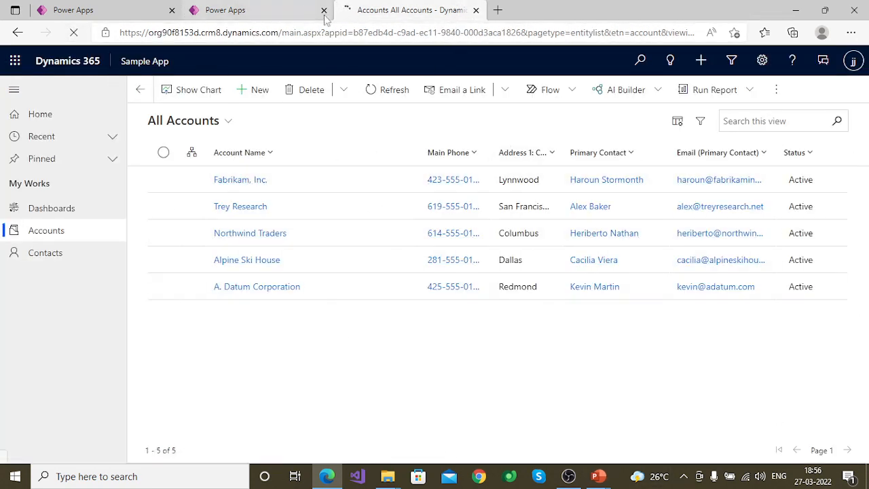
pyautogui.click(271, 10)
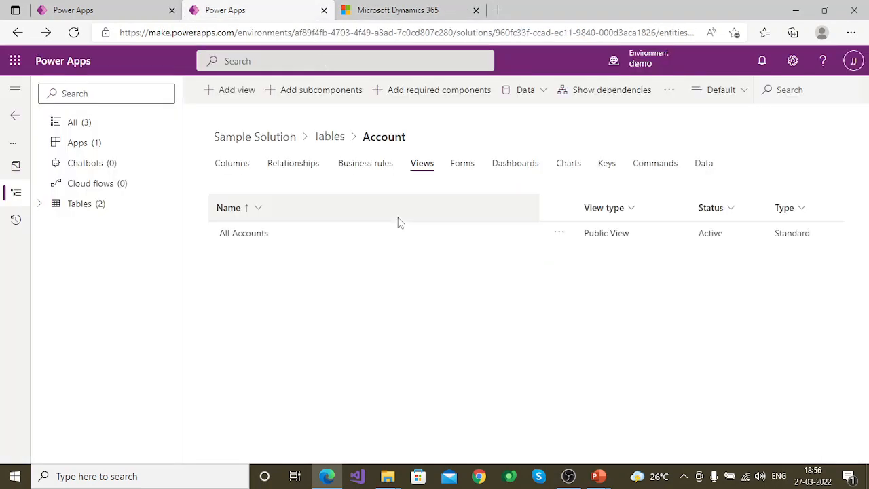
pyautogui.click(435, 10)
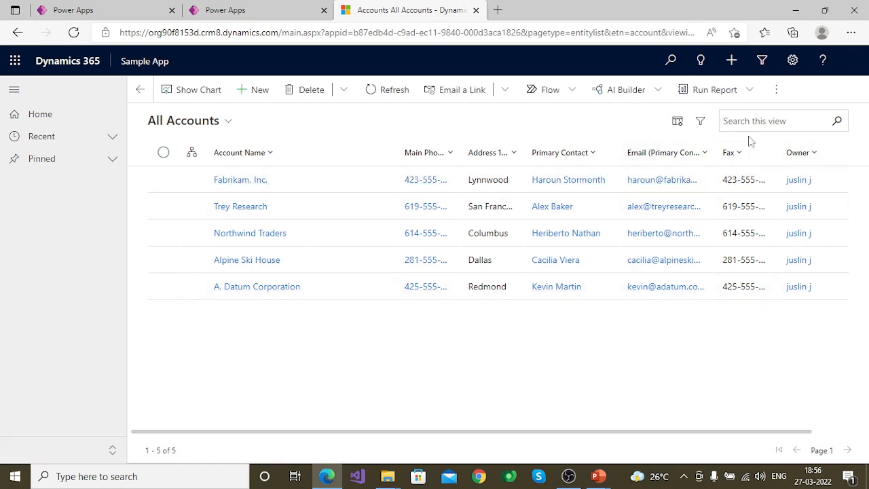
pyautogui.moveTo(710, 431); pyautogui.dragTo(819, 420)
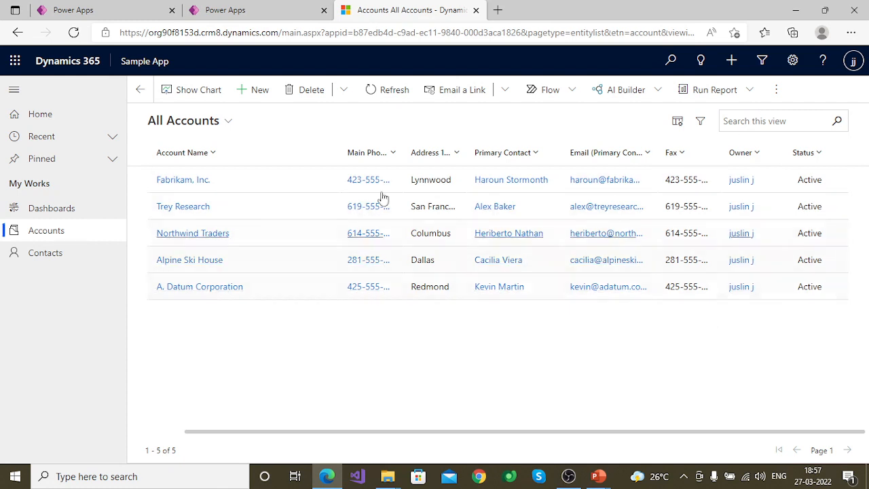
pyautogui.click(259, 9)
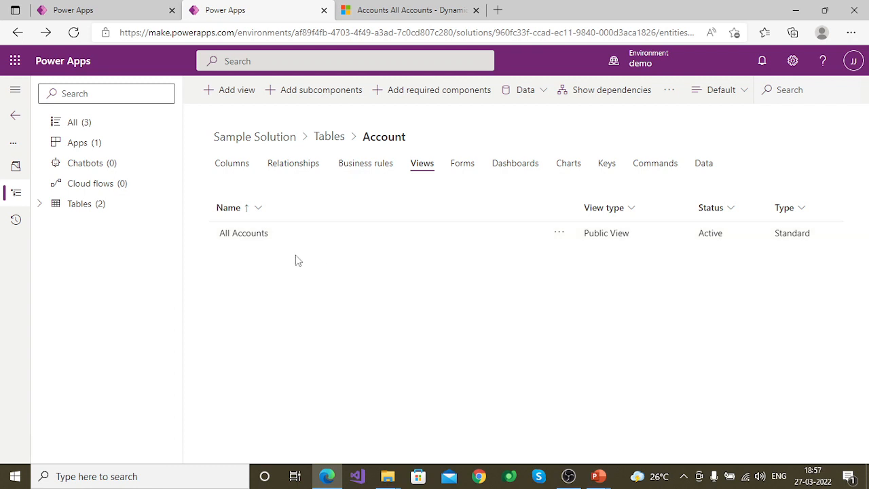
pyautogui.click(406, 7)
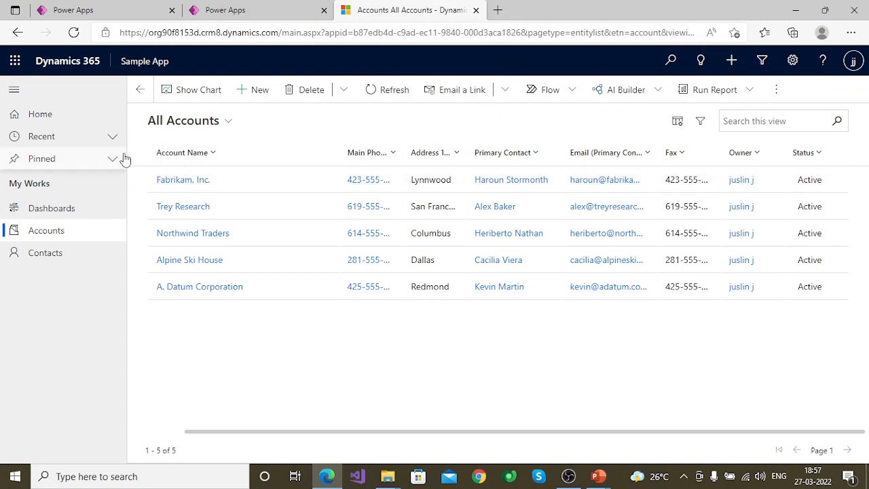
pyautogui.click(777, 92)
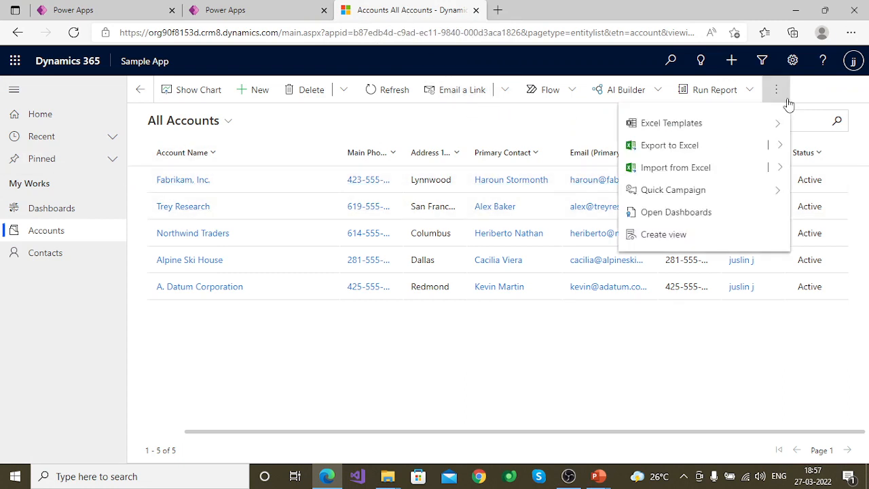
pyautogui.click(257, 122)
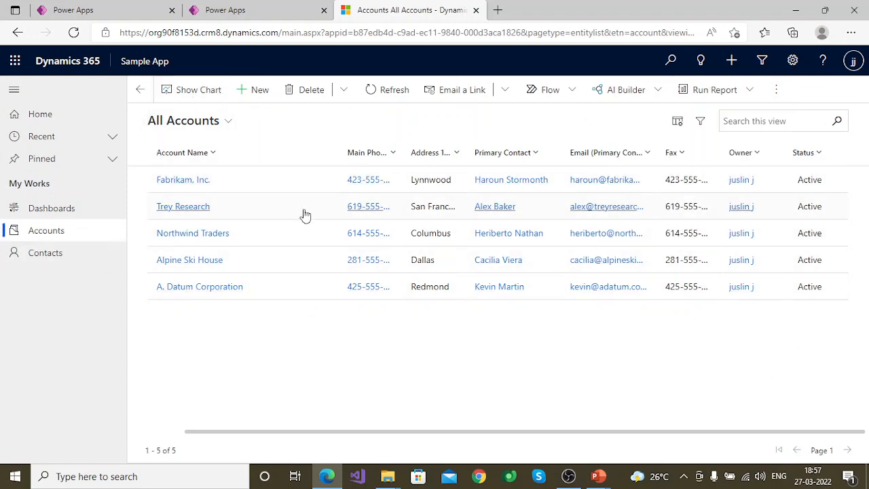
# Step: Start creating a new view of accounts from the Sample App accounts list, opening Advanced Find
pyautogui.click(779, 91)
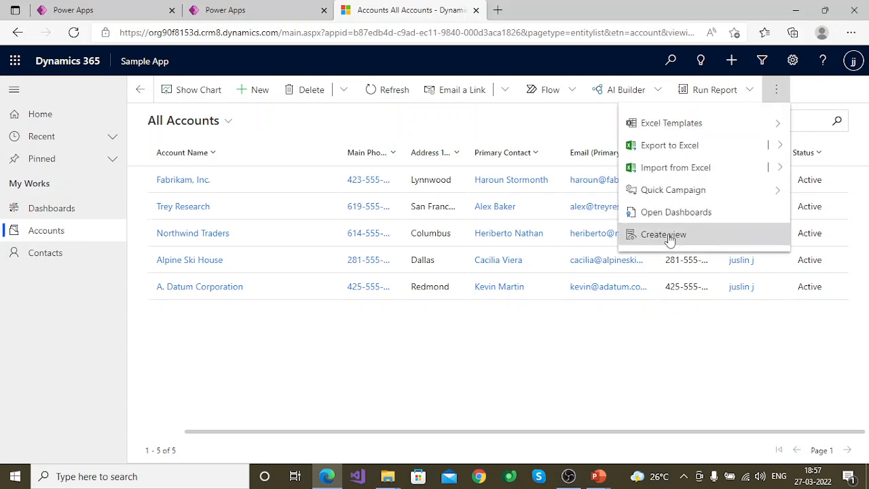
pyautogui.moveTo(665, 241)
pyautogui.click(678, 241)
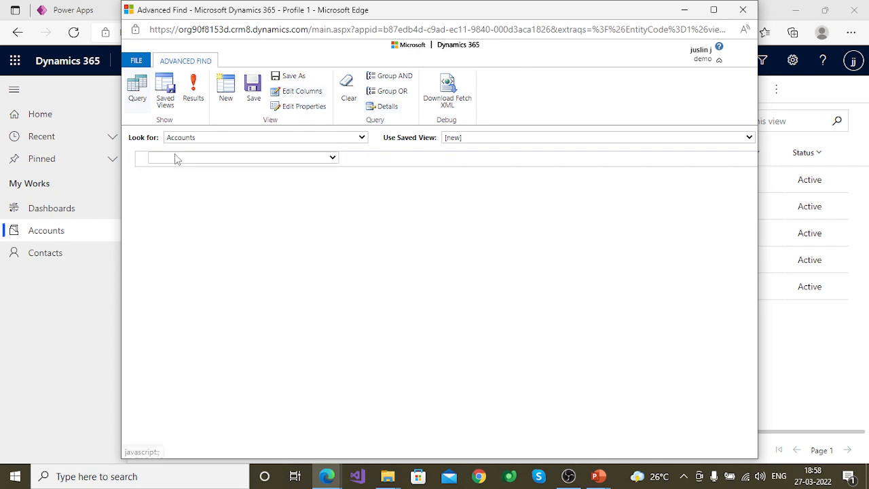
# Step: Add a filter condition so the accounts' Owner equals the current user
pyautogui.moveTo(254, 161)
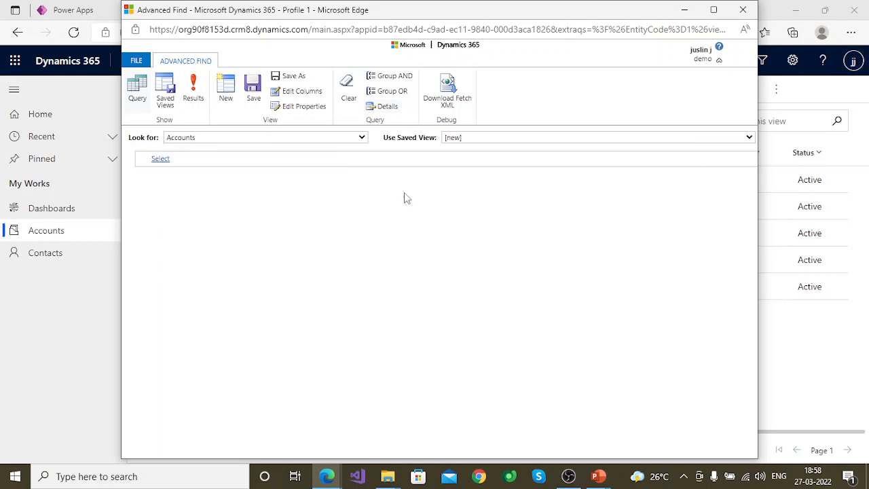
pyautogui.click(204, 159)
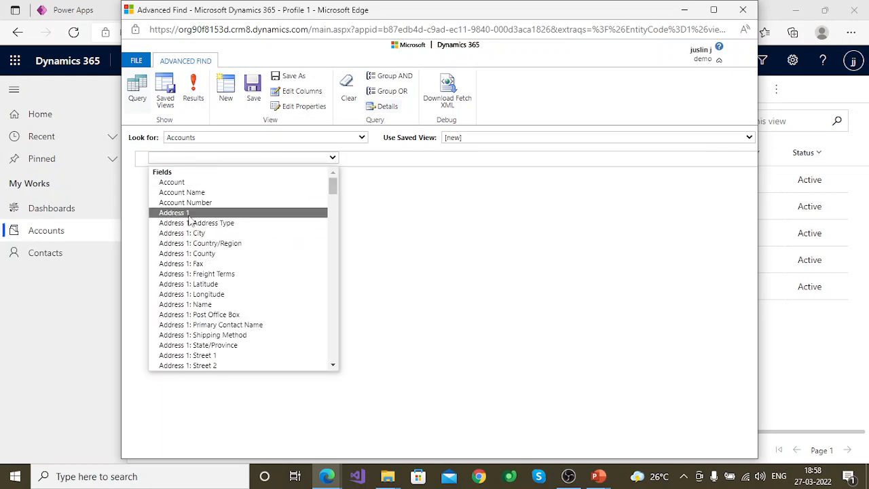
pyautogui.write('ow')
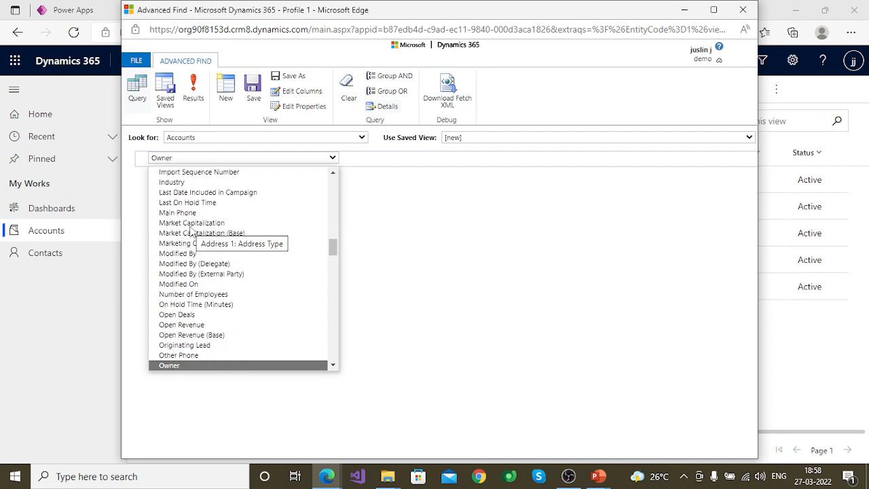
pyautogui.press('Return')
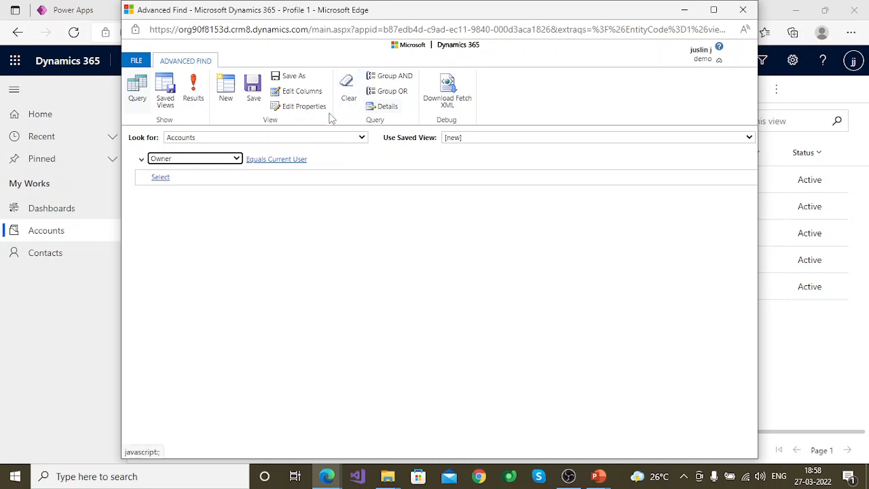
# Step: Add a second filter condition requiring Status to equal Active
pyautogui.click(167, 176)
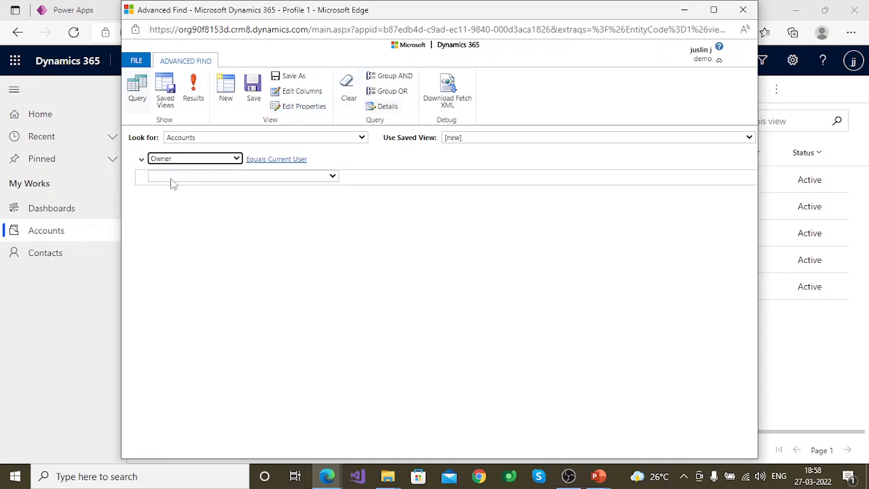
pyautogui.click(171, 178)
pyautogui.write('status')
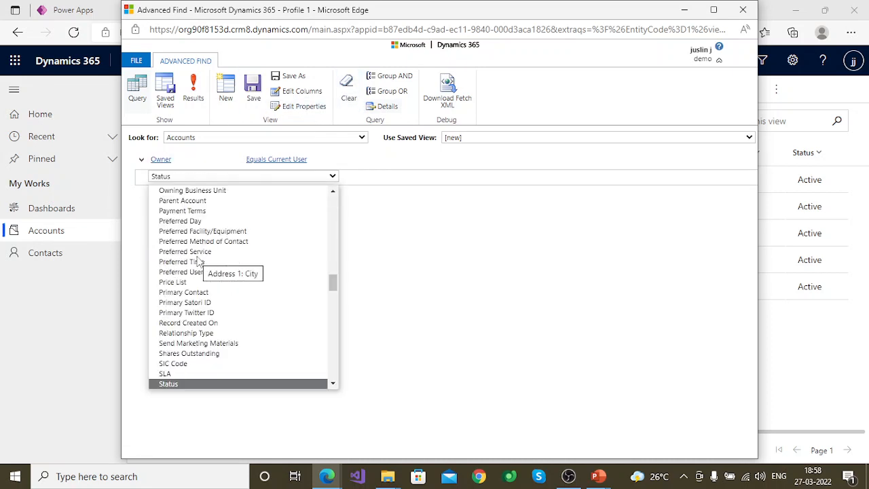
pyautogui.press('Return')
pyautogui.click(350, 175)
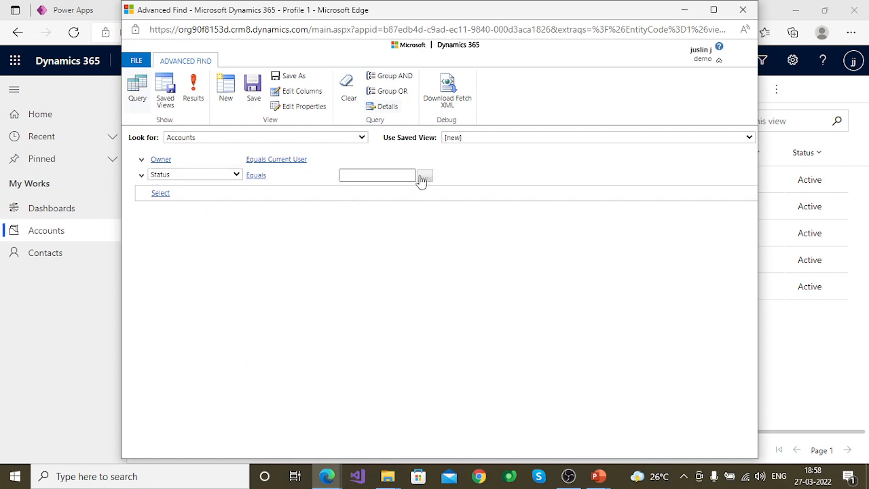
pyautogui.click(422, 177)
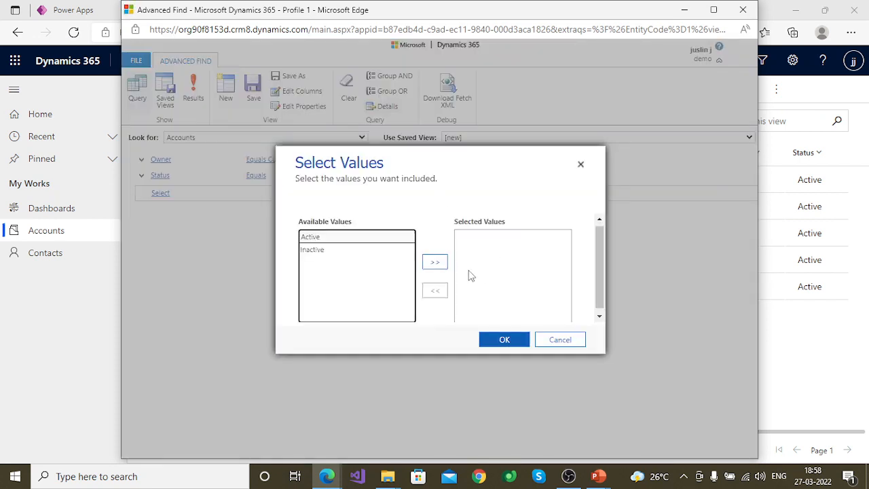
pyautogui.doubleClick(320, 239)
pyautogui.click(504, 339)
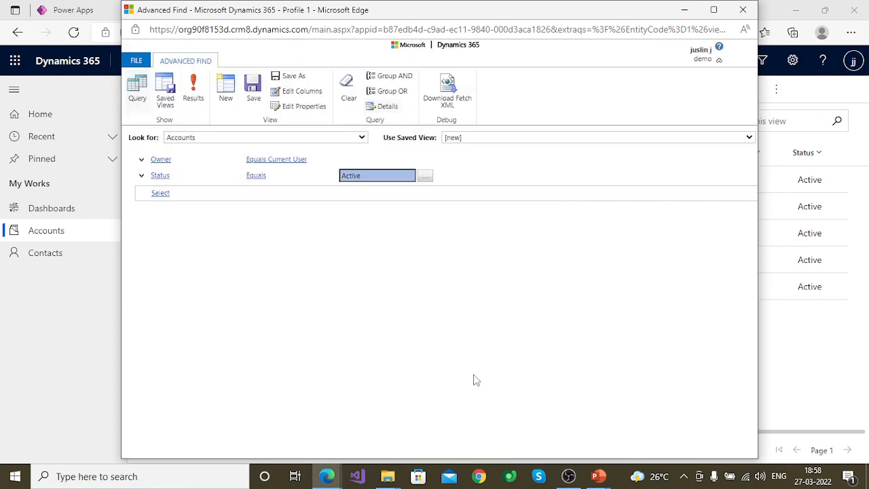
# Step: Add a third filter condition requiring the Email field to contain data
pyautogui.click(172, 193)
pyautogui.click(174, 192)
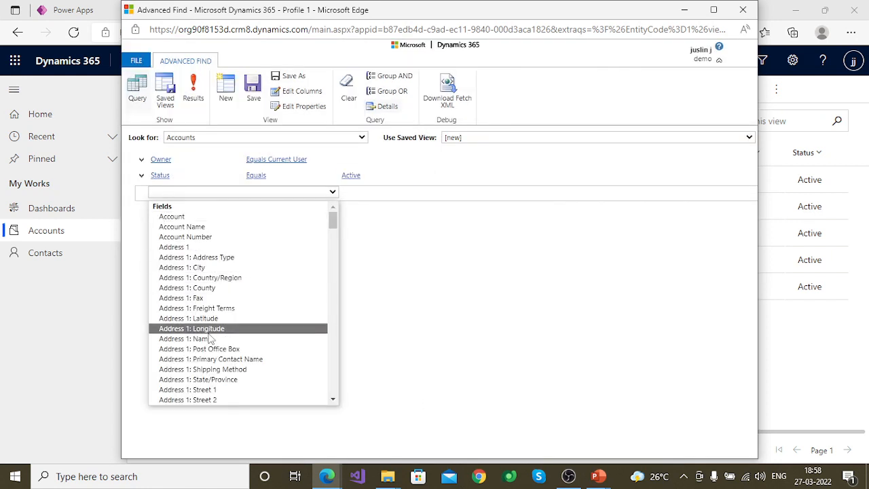
pyautogui.scroll(-4, 237, 336)
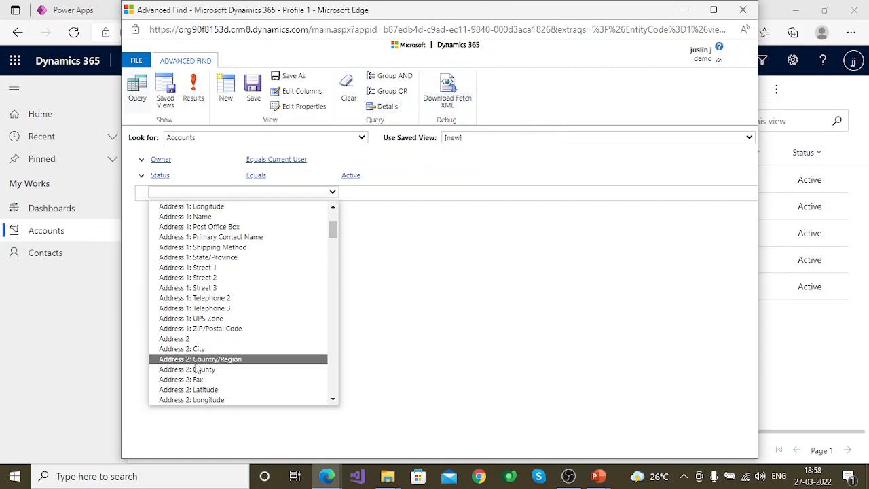
pyautogui.scroll(-7, 192, 358)
pyautogui.scroll(-9, 193, 360)
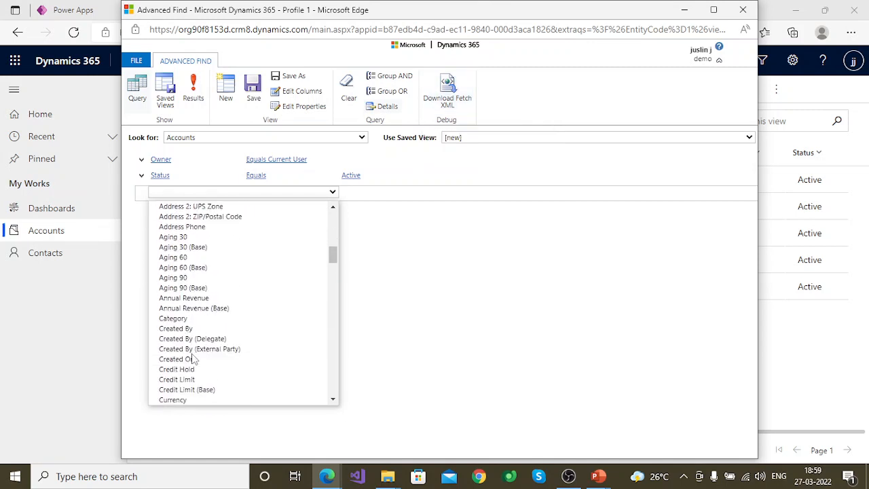
pyautogui.scroll(-3, 194, 360)
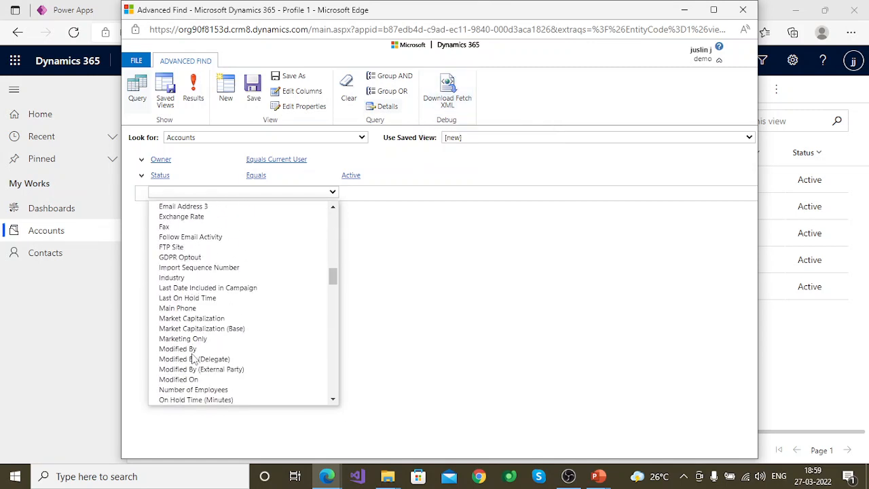
pyautogui.scroll(-2, 193, 360)
pyautogui.scroll(9, 200, 346)
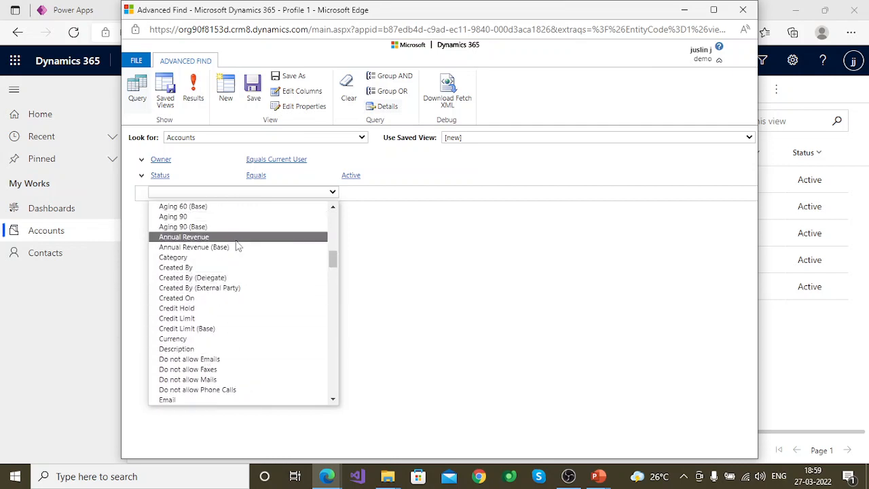
pyautogui.click(166, 401)
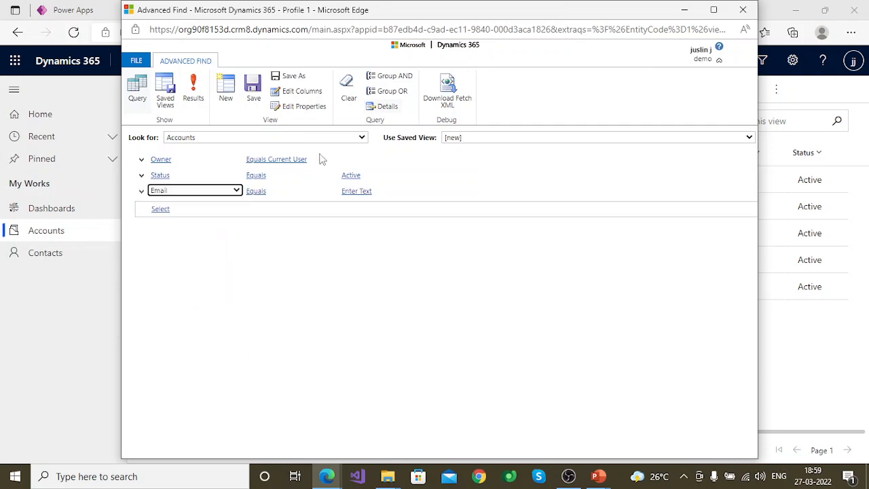
pyautogui.click(283, 191)
pyautogui.click(268, 286)
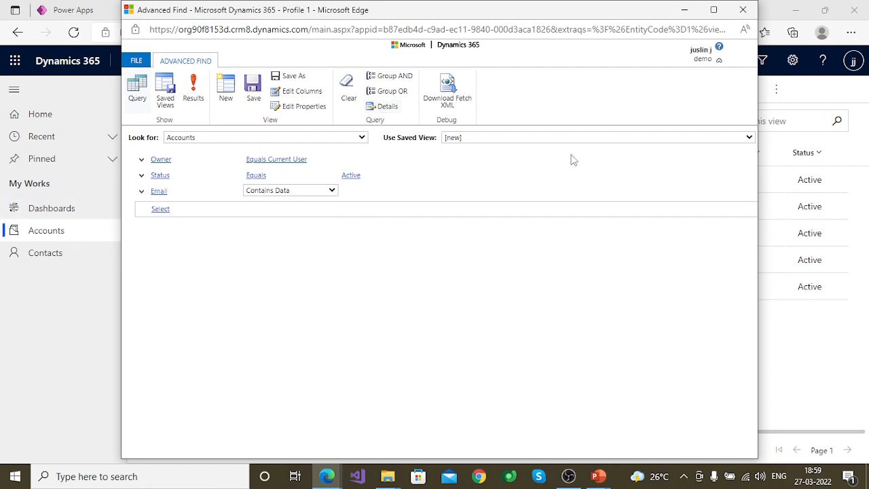
# Step: Add the account's Email and Owner columns to the new view's existing columns and accept the column changes
pyautogui.click(321, 91)
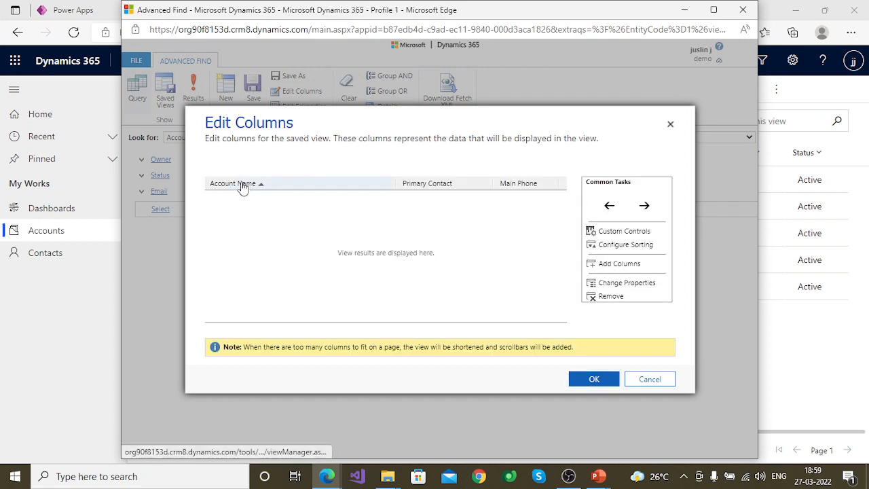
pyautogui.click(242, 187)
pyautogui.click(428, 187)
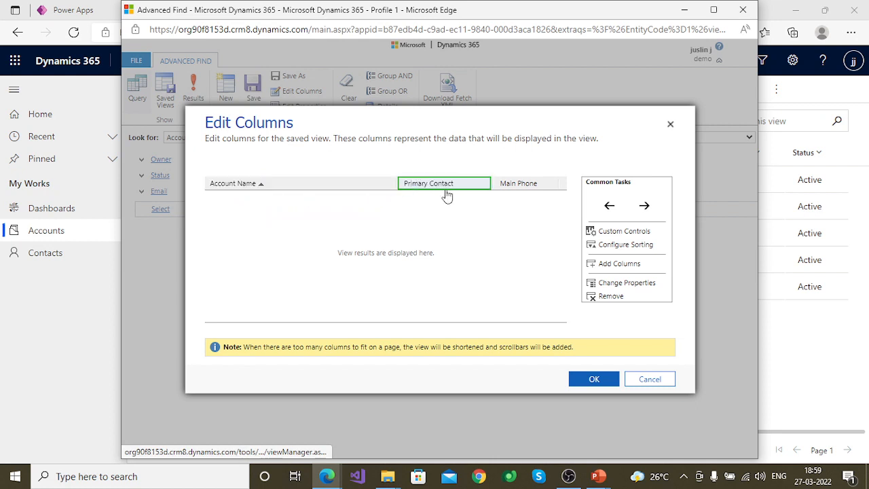
pyautogui.click(519, 187)
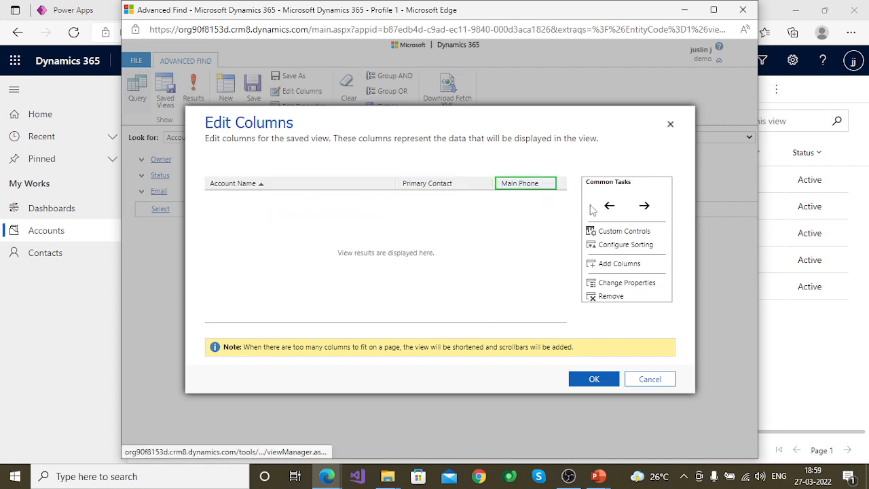
pyautogui.click(619, 264)
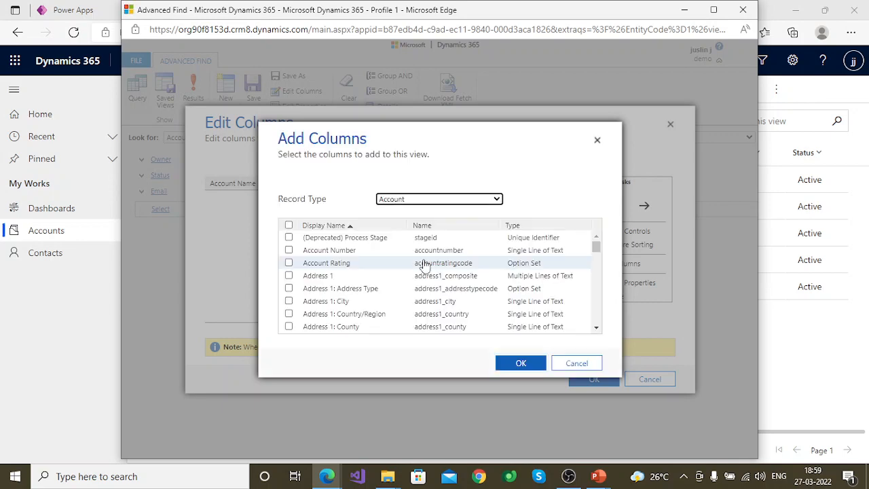
pyautogui.scroll(-5, 325, 281)
pyautogui.scroll(-8, 326, 282)
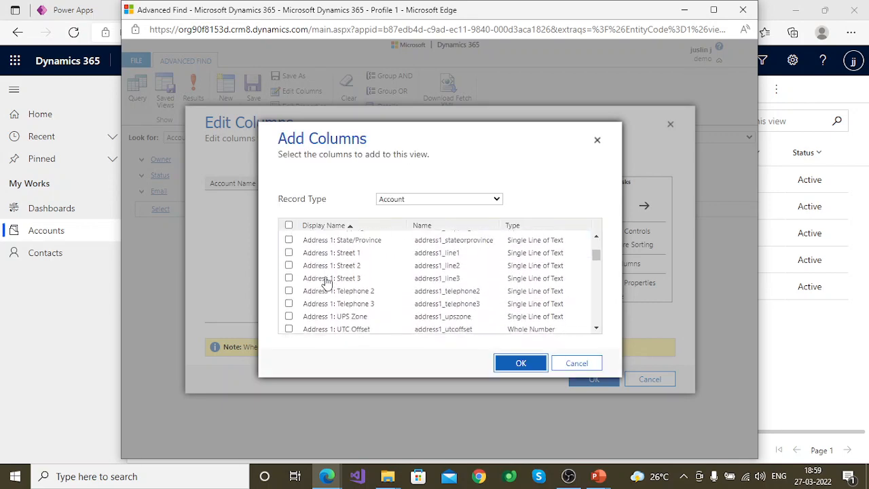
pyautogui.scroll(-8, 325, 282)
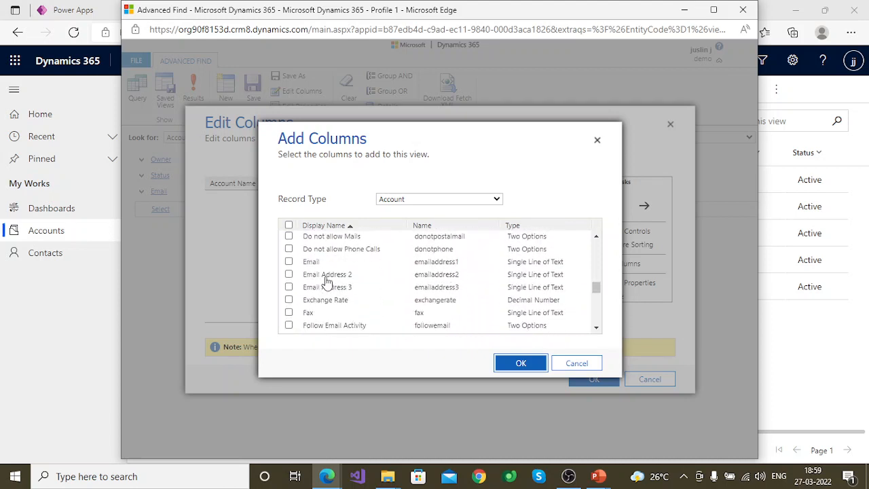
pyautogui.click(288, 262)
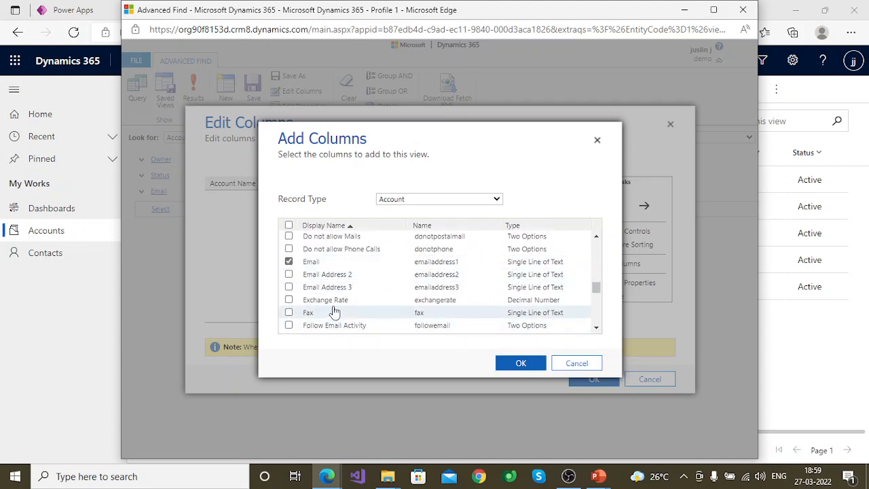
pyautogui.scroll(-10, 334, 312)
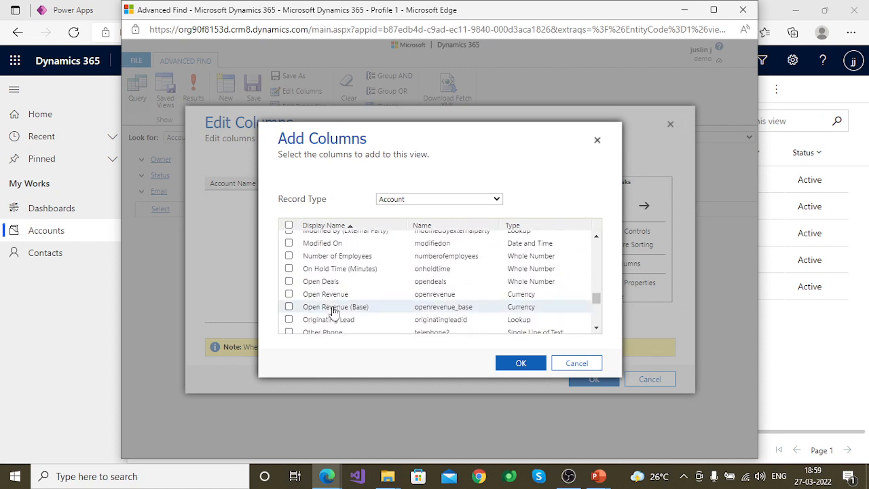
pyautogui.click(288, 253)
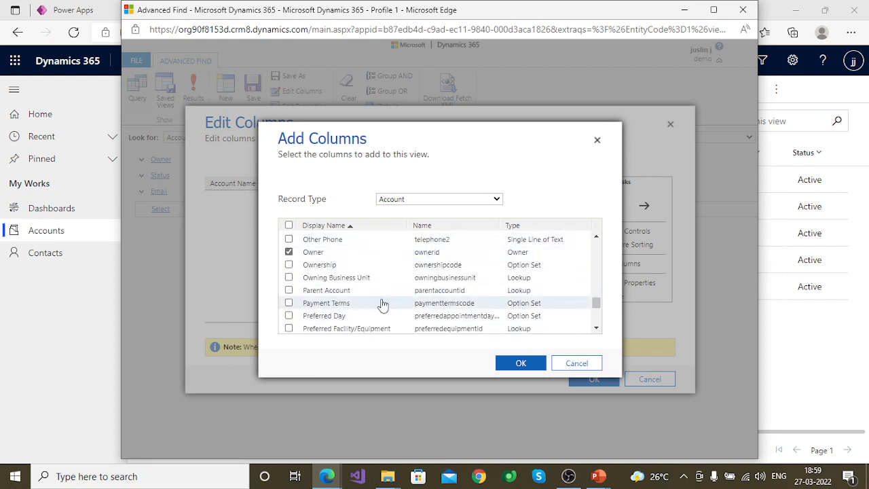
pyautogui.scroll(2, 382, 303)
pyautogui.scroll(6, 382, 305)
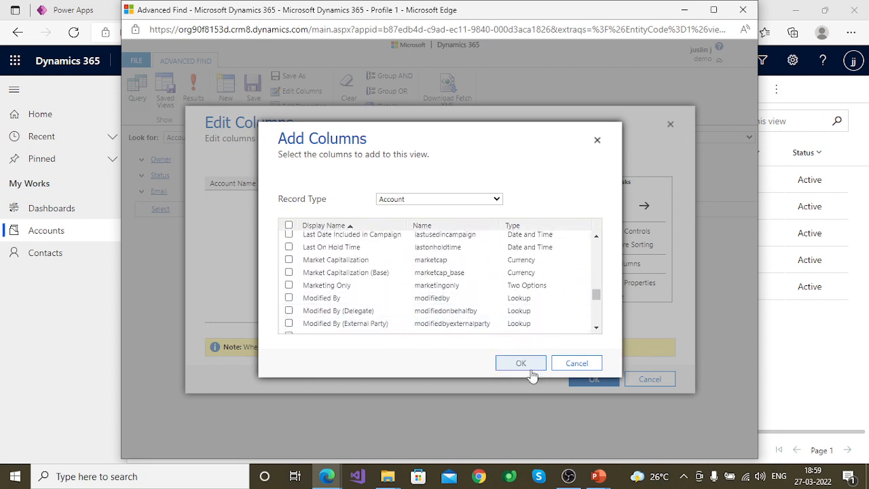
pyautogui.click(528, 365)
pyautogui.click(615, 379)
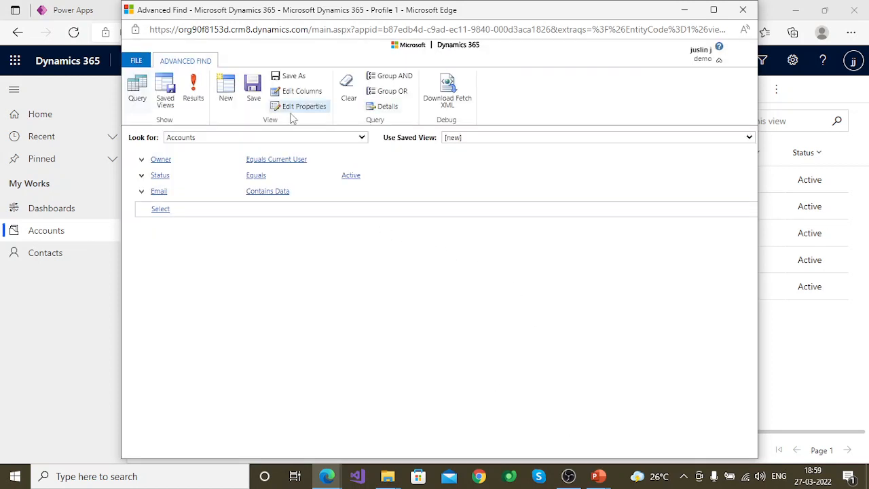
# Step: Save the query as a new view named My Personal Accounts View
pyautogui.click(252, 95)
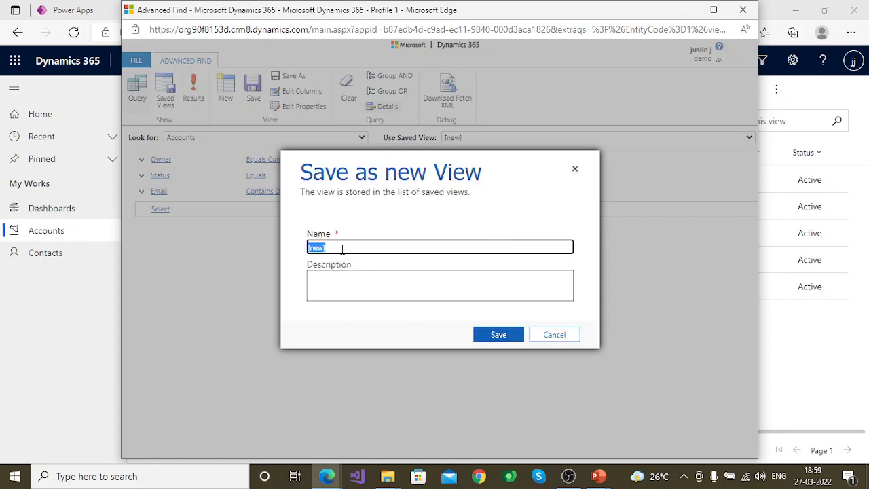
pyautogui.write('My')
pyautogui.press('BackSpace')
pyautogui.press('BackSpace')
pyautogui.write('My')
pyautogui.press('BackSpace')
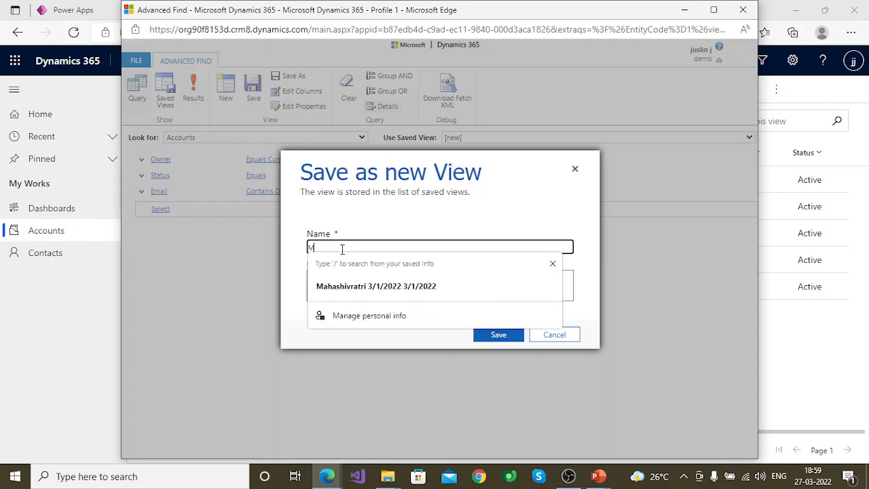
pyautogui.write('y Personal Accounts View')
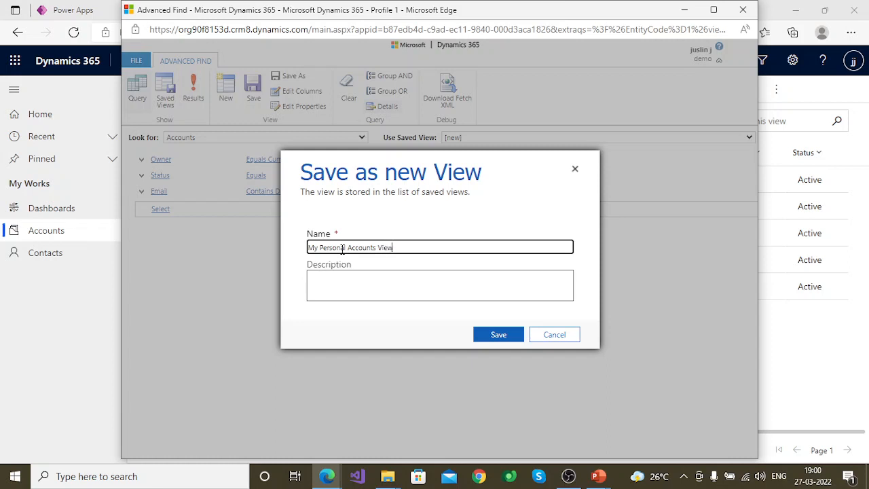
pyautogui.click(495, 336)
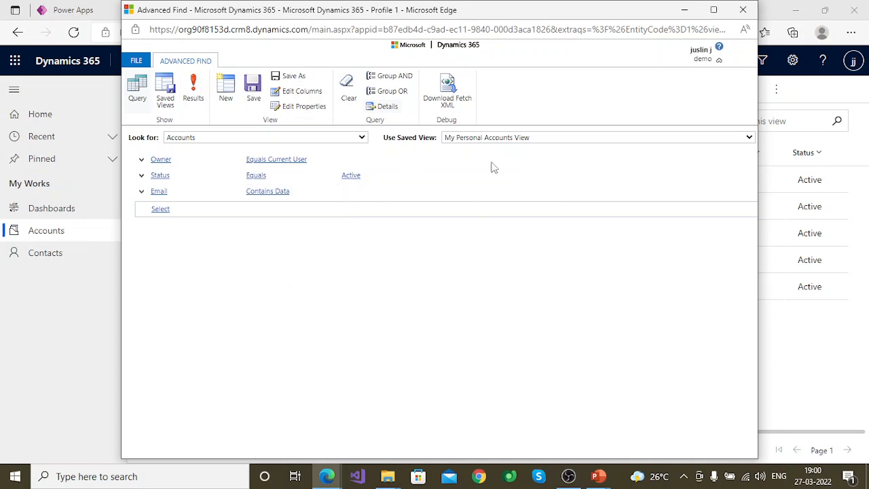
# Step: Check the saved Accounts views, then reload Sample App and switch its accounts list to My Personal Accounts View
pyautogui.click(165, 91)
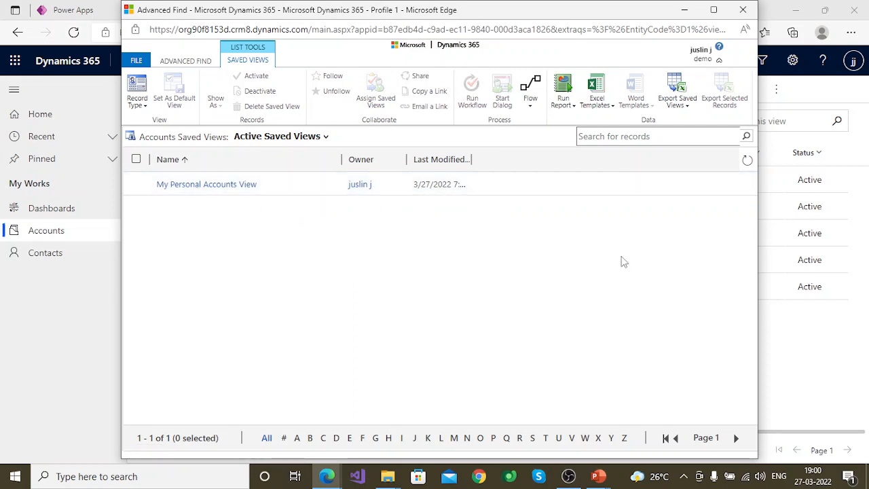
pyautogui.click(742, 10)
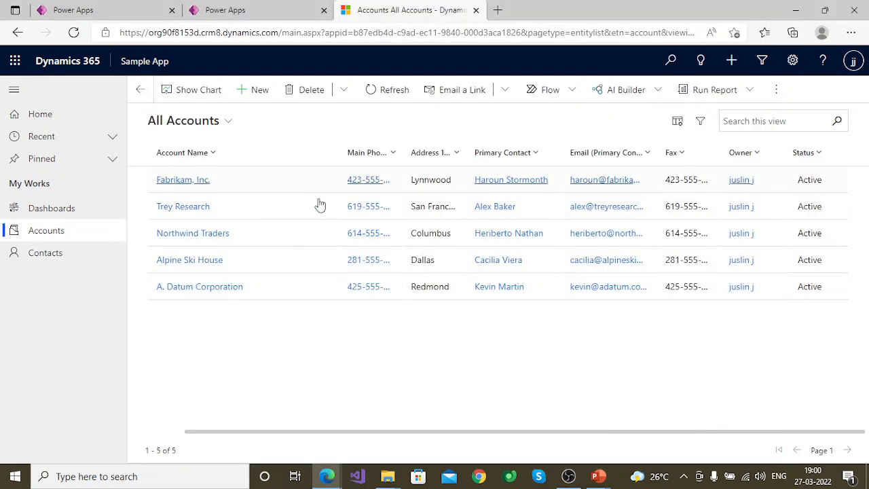
pyautogui.click(74, 33)
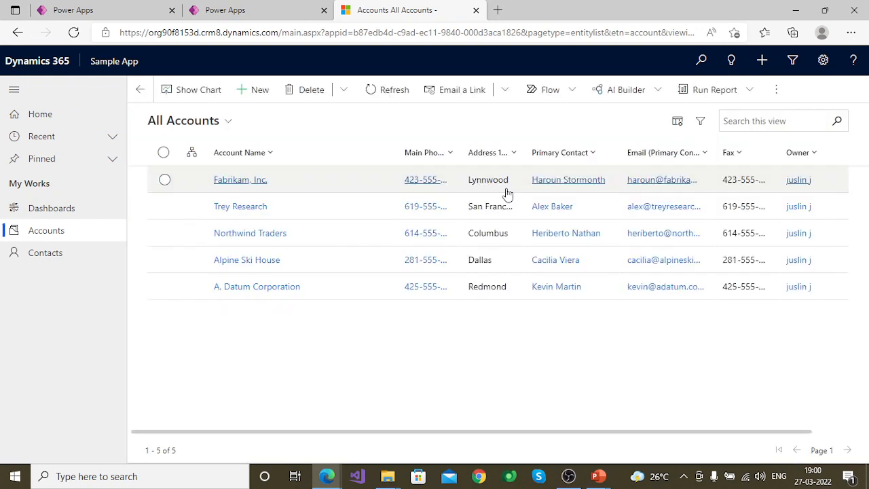
pyautogui.click(226, 126)
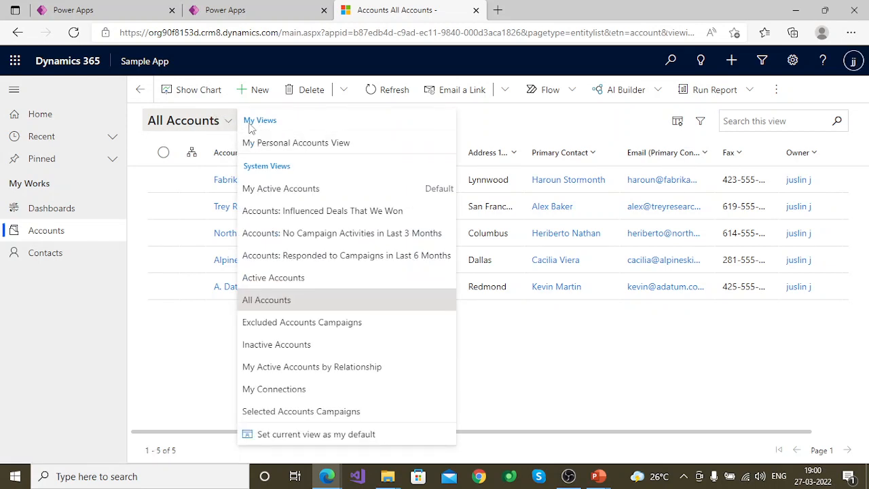
pyautogui.click(302, 144)
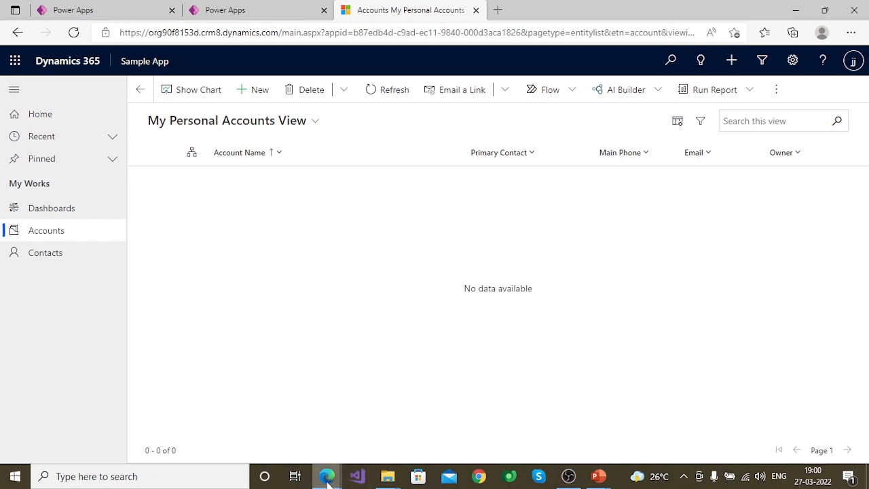
# Step: Delete the Email Contains Data condition from My Personal Accounts View in Advanced Find and save the query
pyautogui.moveTo(326, 478)
pyautogui.click(395, 415)
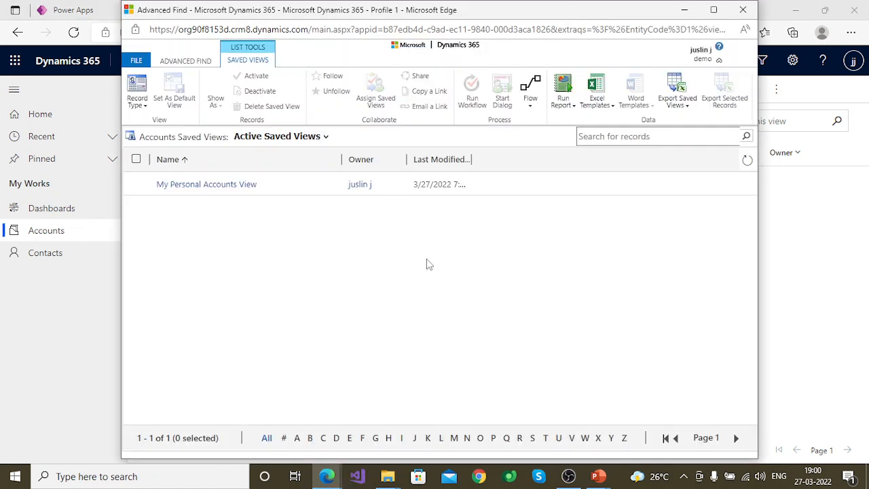
pyautogui.click(215, 189)
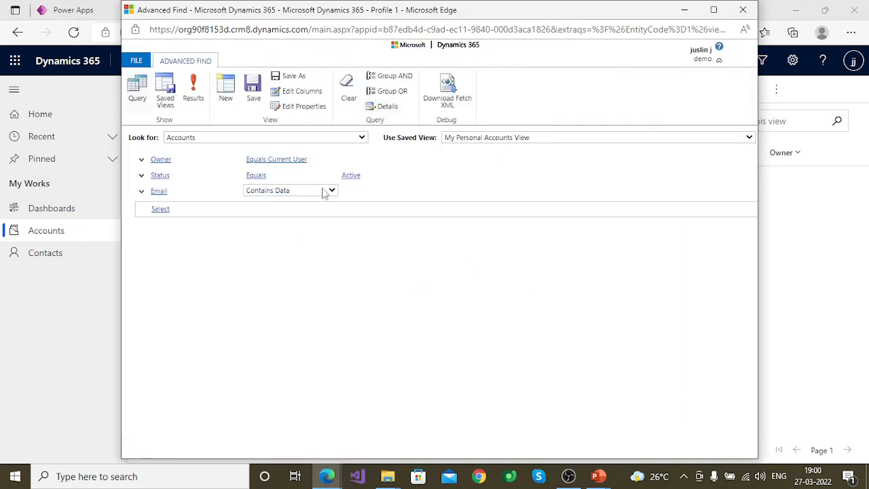
pyautogui.click(142, 192)
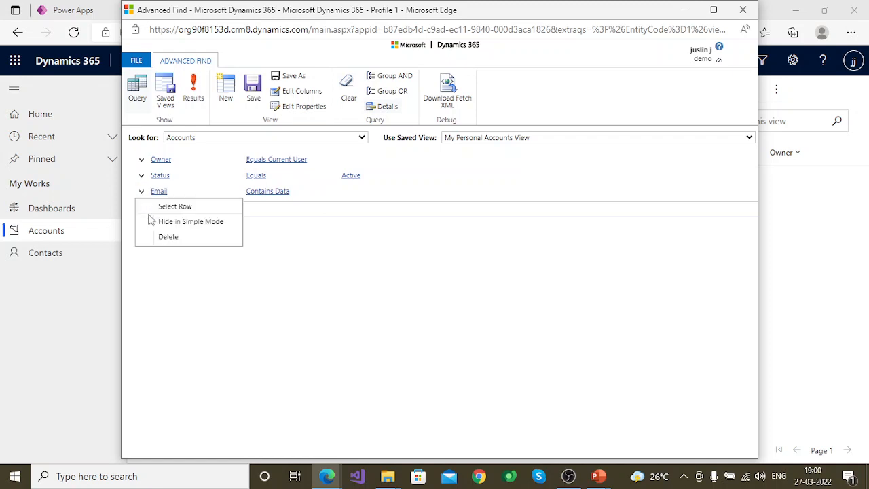
pyautogui.click(167, 237)
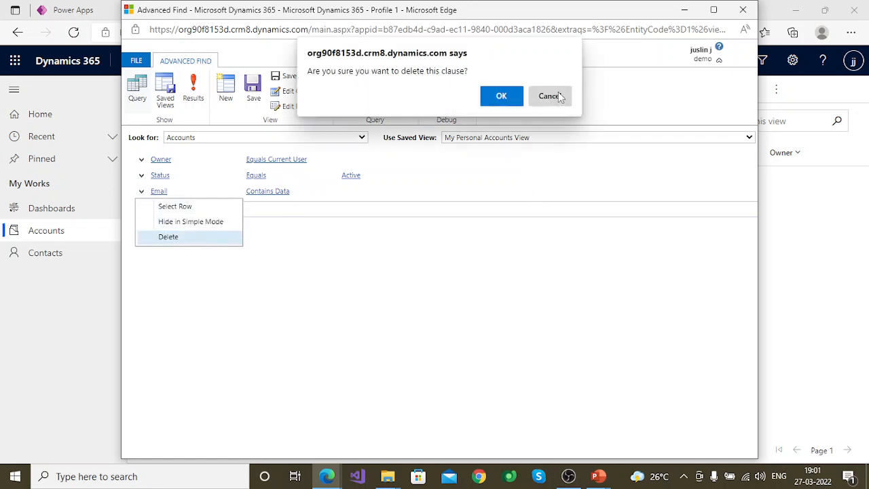
pyautogui.click(513, 96)
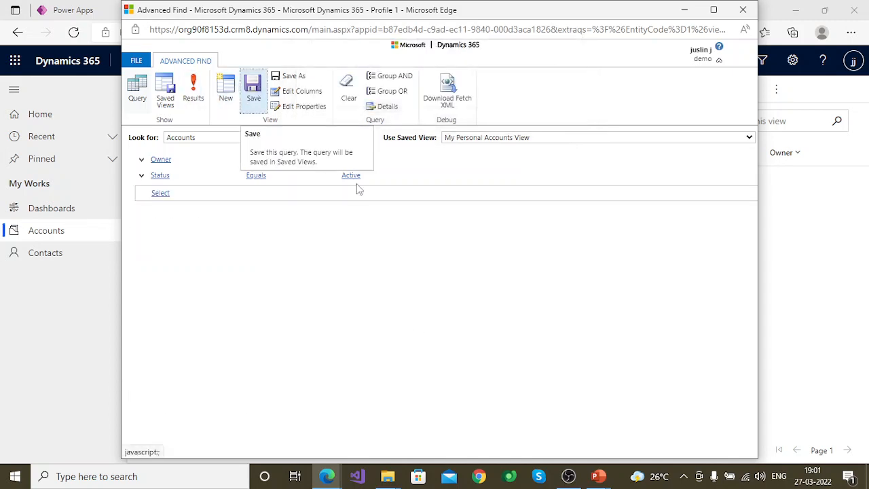
# Step: Reload My Personal Accounts View in Sample App to check its records, then leave and reopen the Accounts list
pyautogui.click(684, 9)
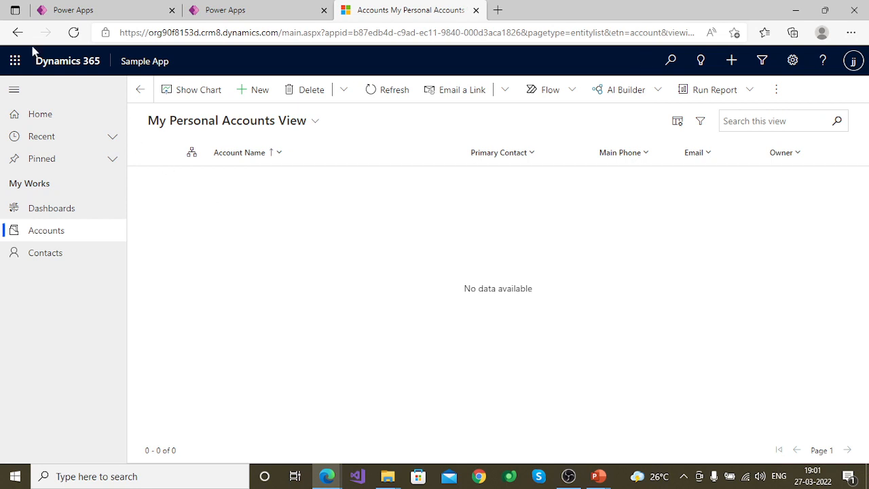
pyautogui.click(73, 32)
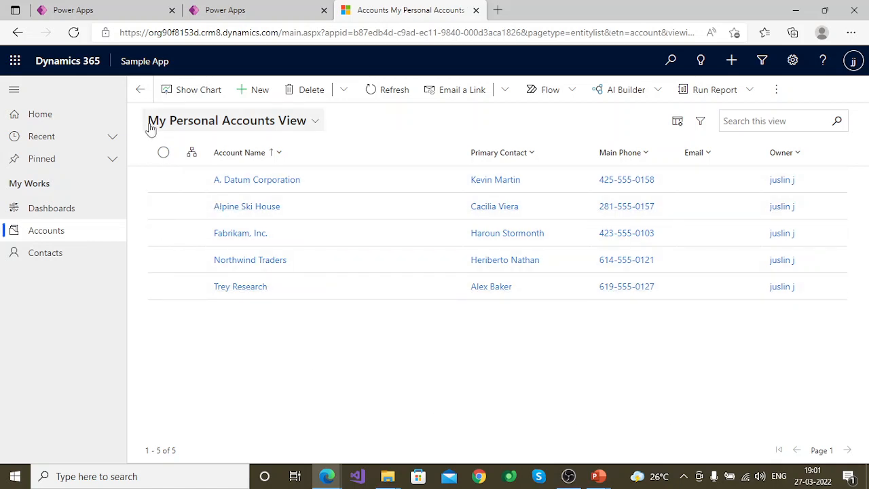
pyautogui.click(139, 89)
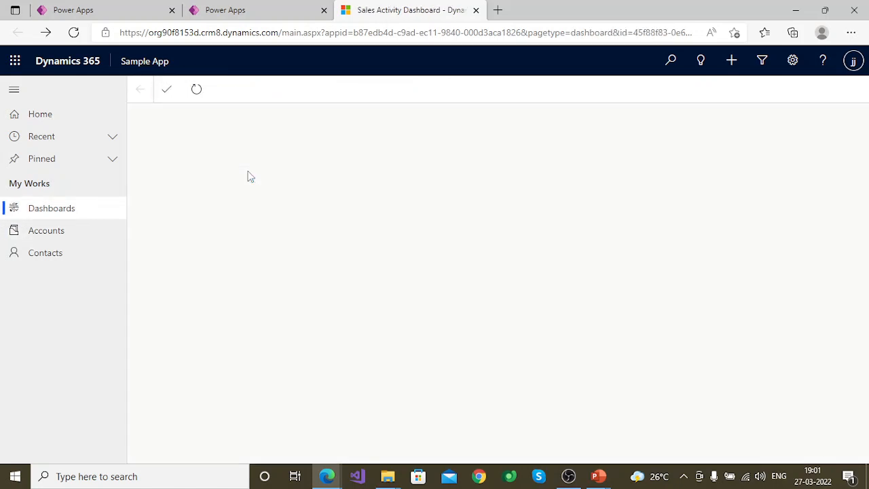
pyautogui.click(79, 230)
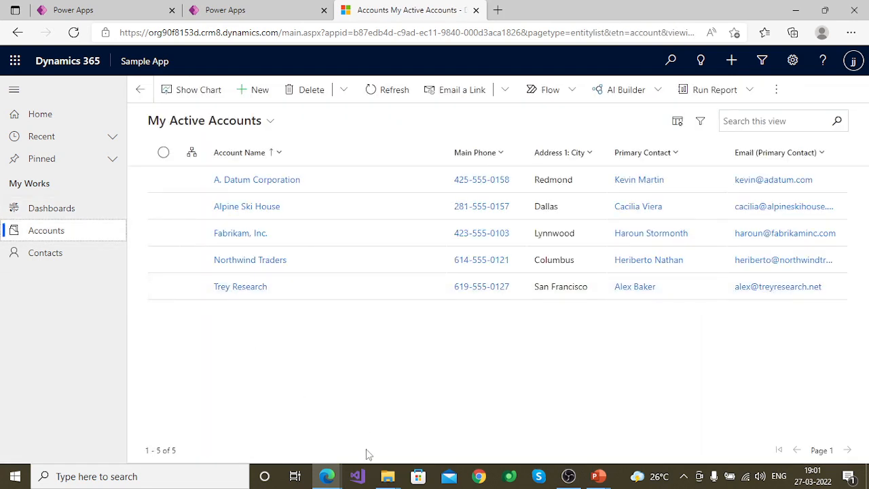
# Step: Select My Personal Accounts View among the saved views in Advanced Find and open its sharing settings
pyautogui.moveTo(326, 476)
pyautogui.click(384, 436)
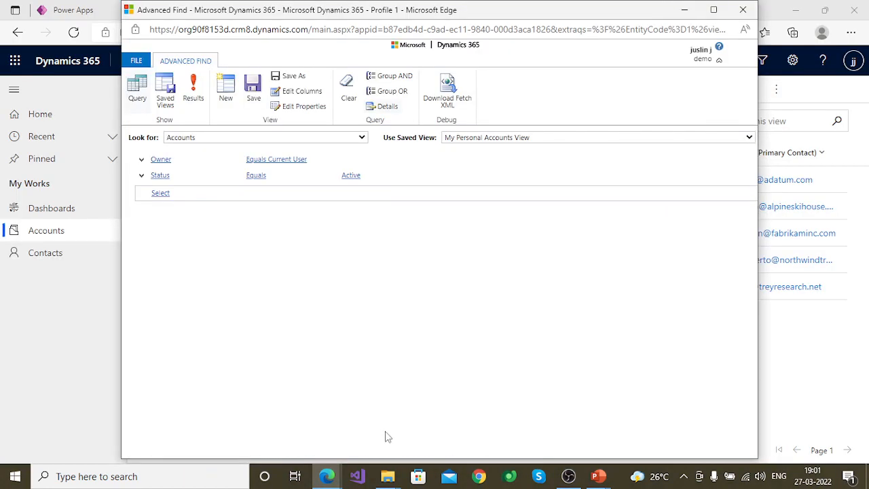
pyautogui.click(165, 95)
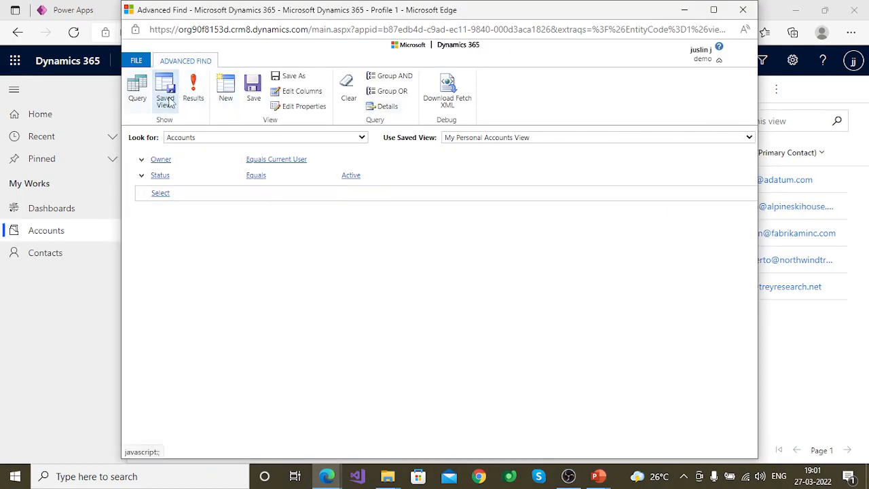
pyautogui.click(136, 161)
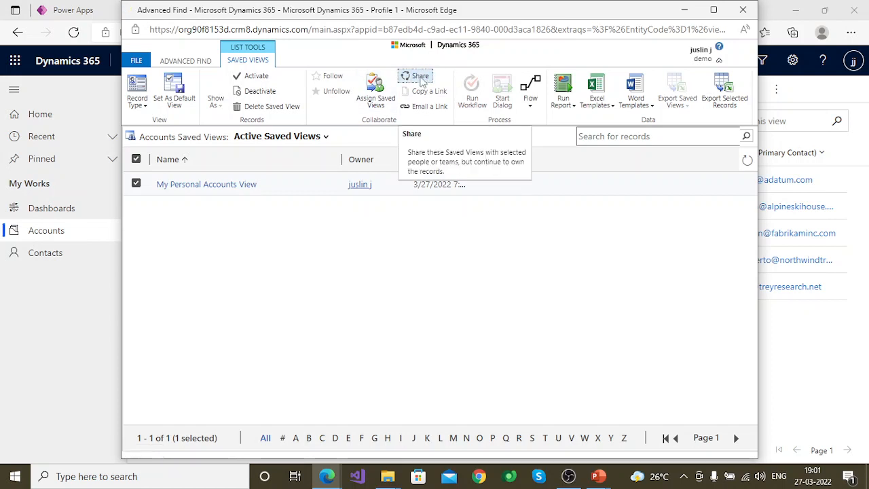
pyautogui.click(418, 77)
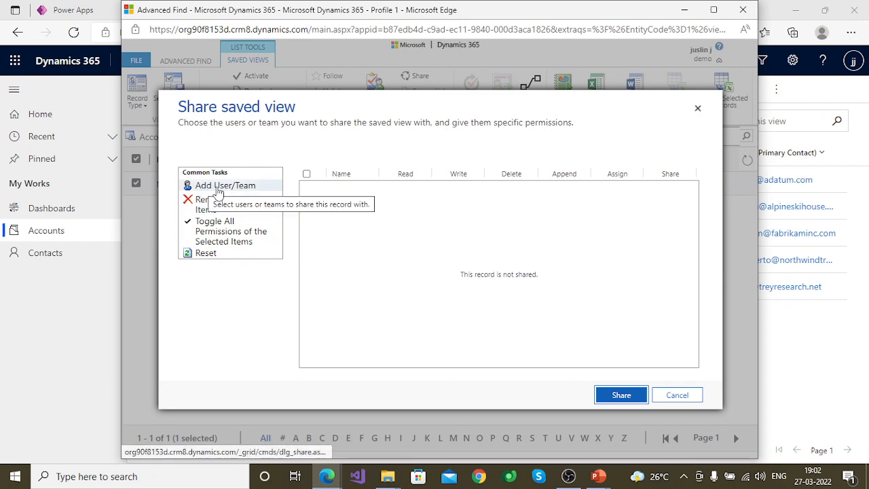
# Step: Find the intended colleague on the second page of user records and add them to the view's sharing list
pyautogui.click(202, 190)
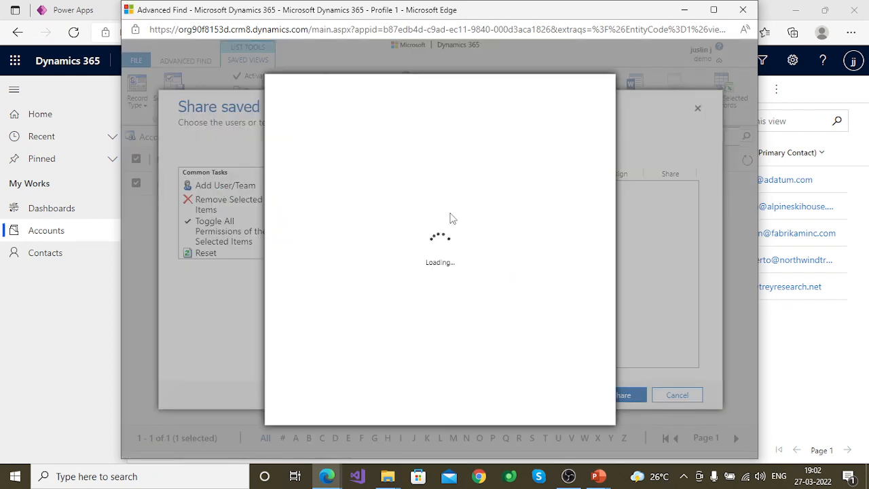
pyautogui.scroll(-3, 388, 262)
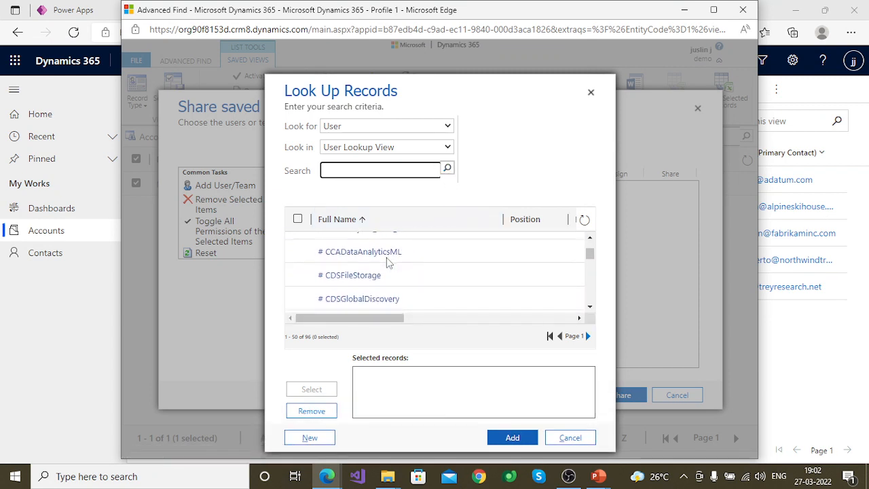
pyautogui.scroll(-10, 387, 263)
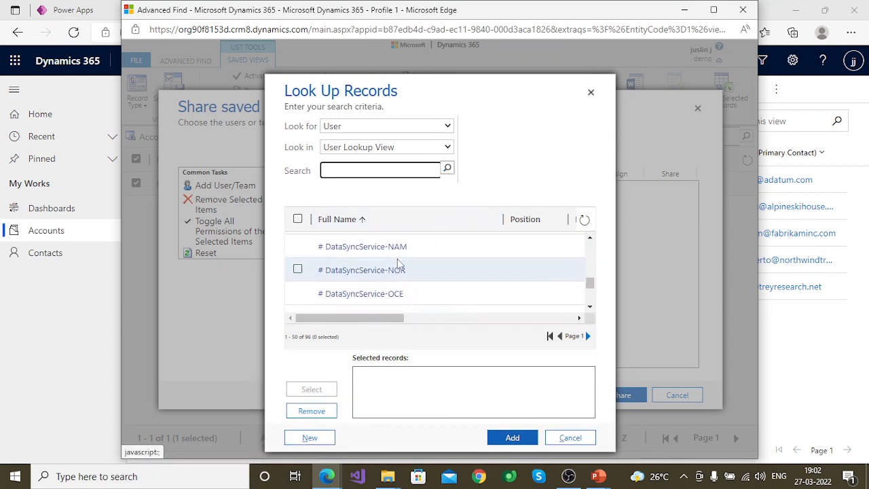
pyautogui.scroll(-5, 399, 263)
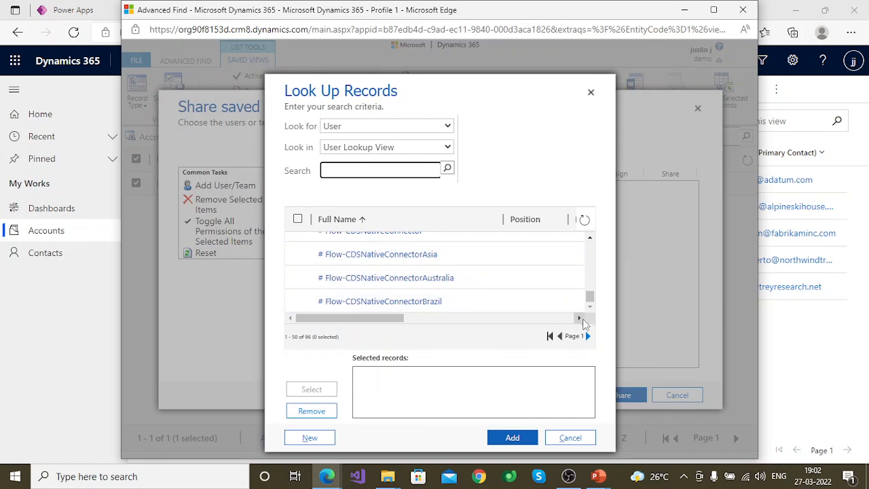
pyautogui.click(587, 335)
pyautogui.scroll(-2, 529, 297)
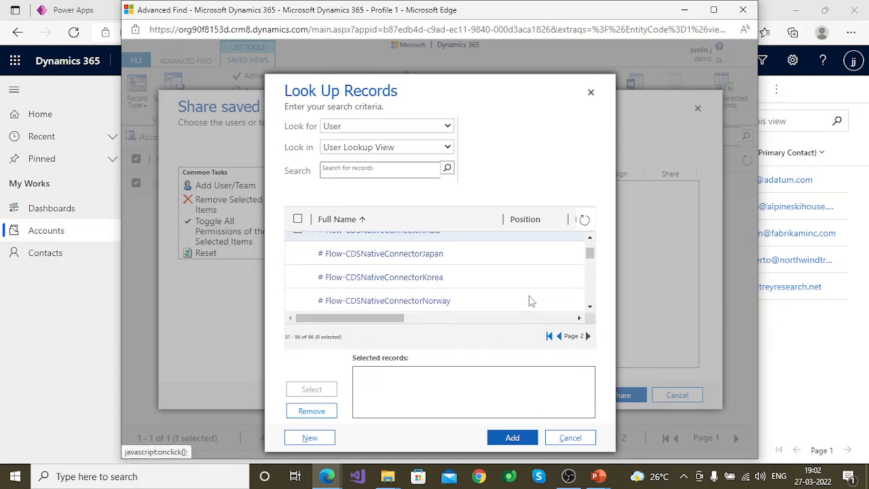
pyautogui.scroll(-10, 532, 301)
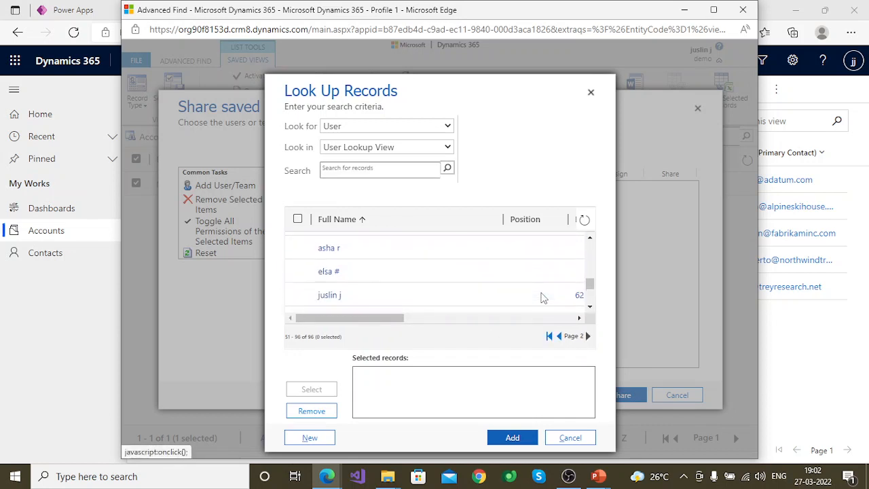
pyautogui.scroll(-5, 542, 297)
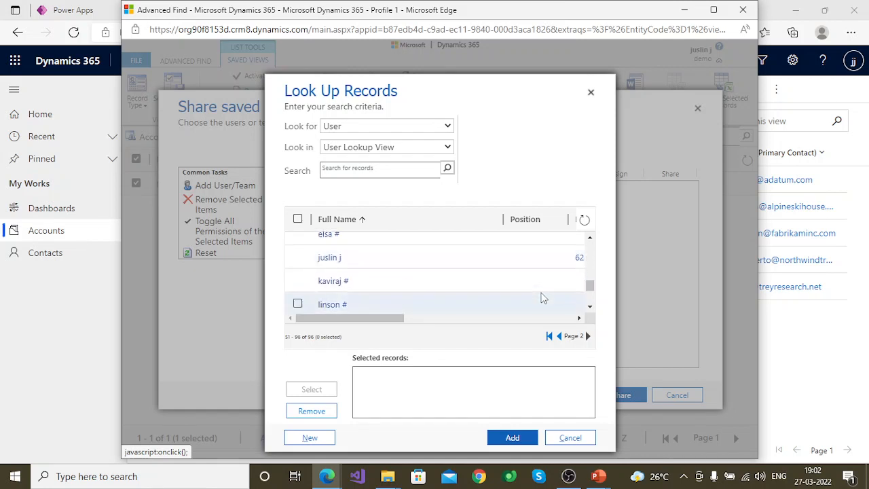
pyautogui.scroll(-5, 542, 297)
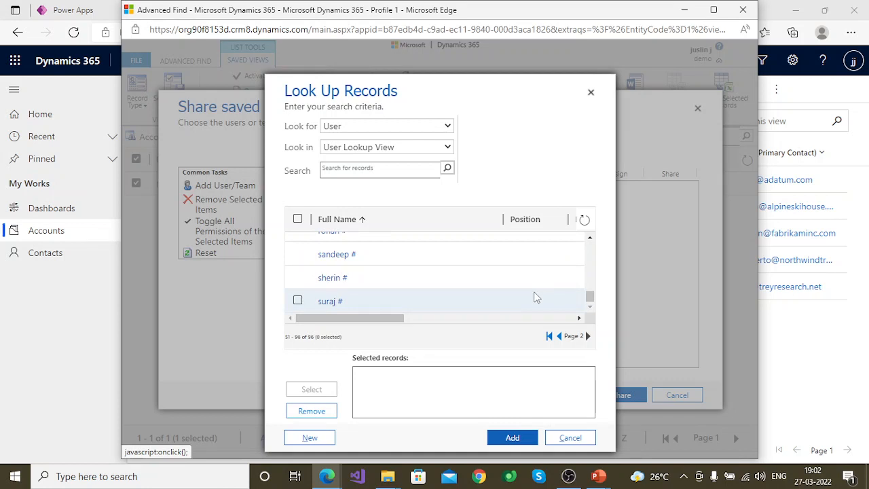
pyautogui.click(297, 300)
pyautogui.click(512, 438)
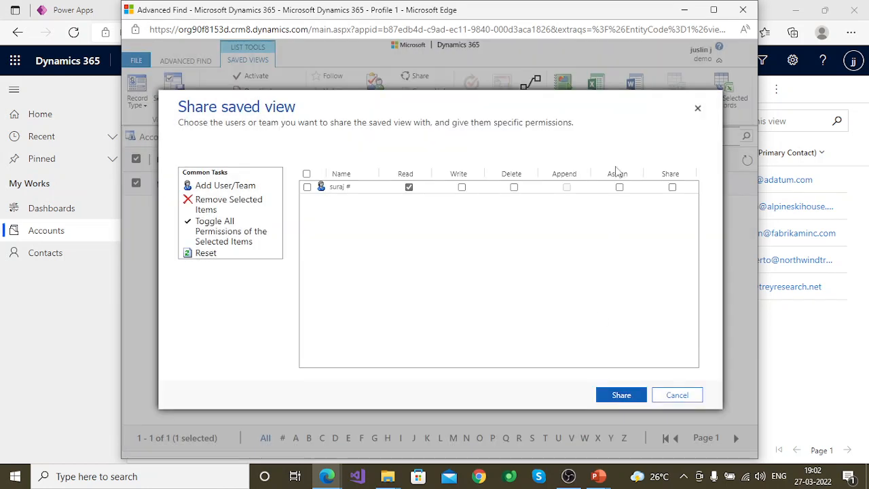
# Step: Share My Personal Accounts View with the added user with Read permission only, and return to the accounts list in Sample App
pyautogui.click(461, 188)
pyautogui.click(671, 188)
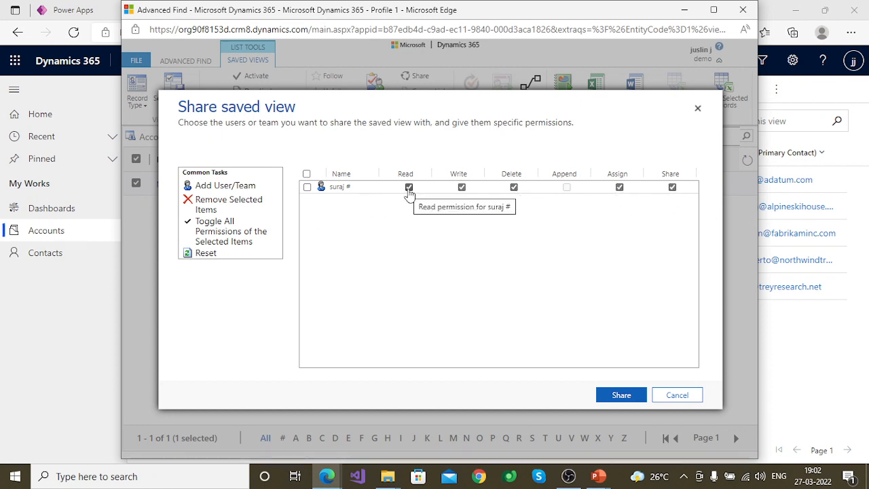
pyautogui.click(463, 189)
pyautogui.click(306, 187)
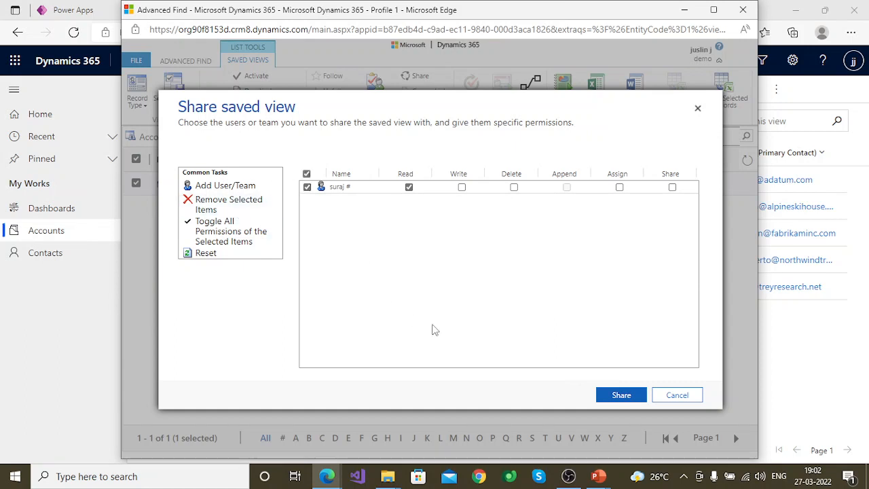
pyautogui.click(640, 399)
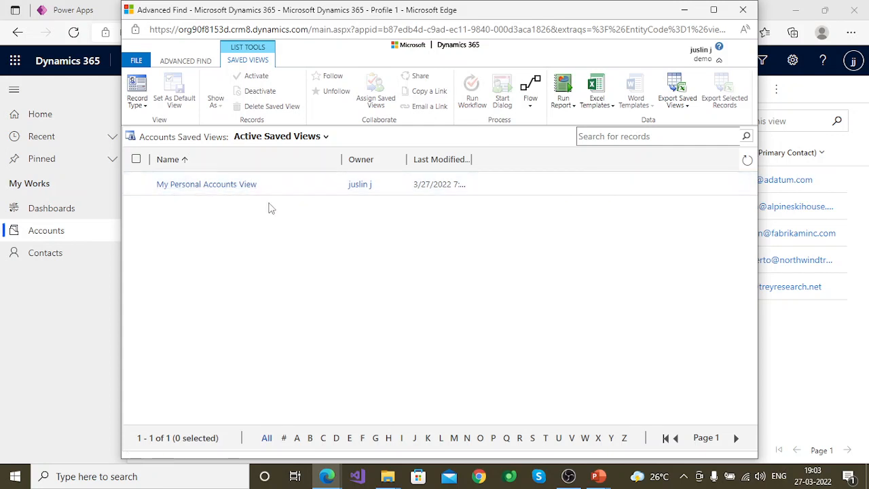
pyautogui.click(185, 61)
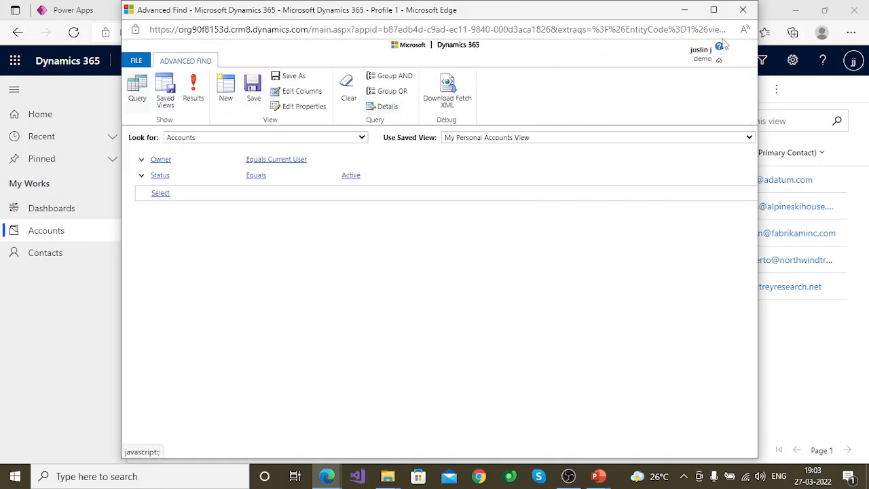
pyautogui.click(684, 10)
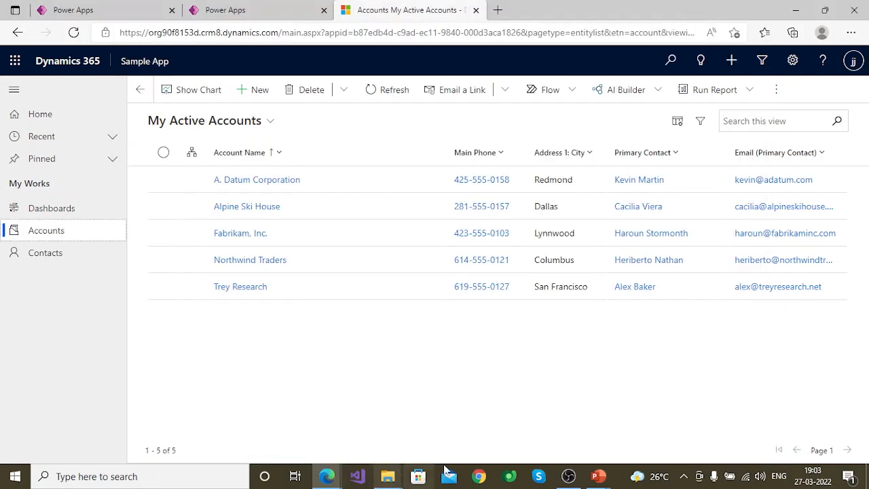
# Step: Switch to the PowerPoint slide show and advance past the Thank you slide to the end
pyautogui.click(598, 478)
pyautogui.click(664, 422)
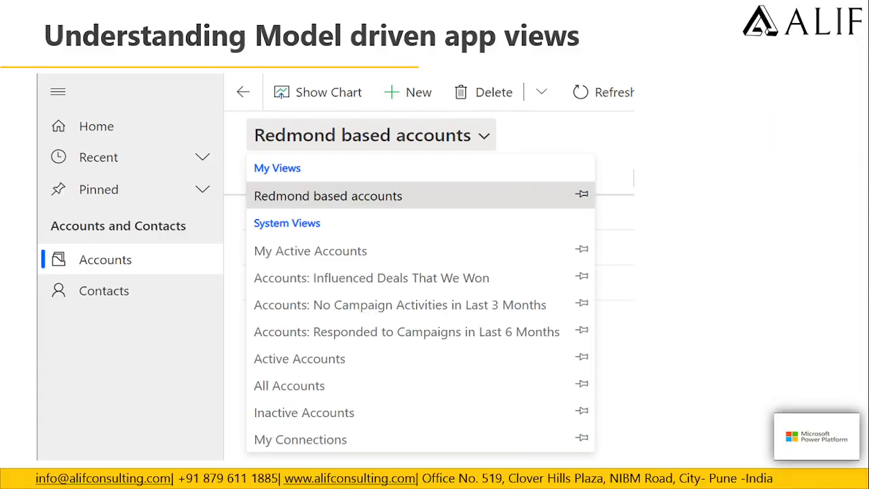
pyautogui.press('Right')
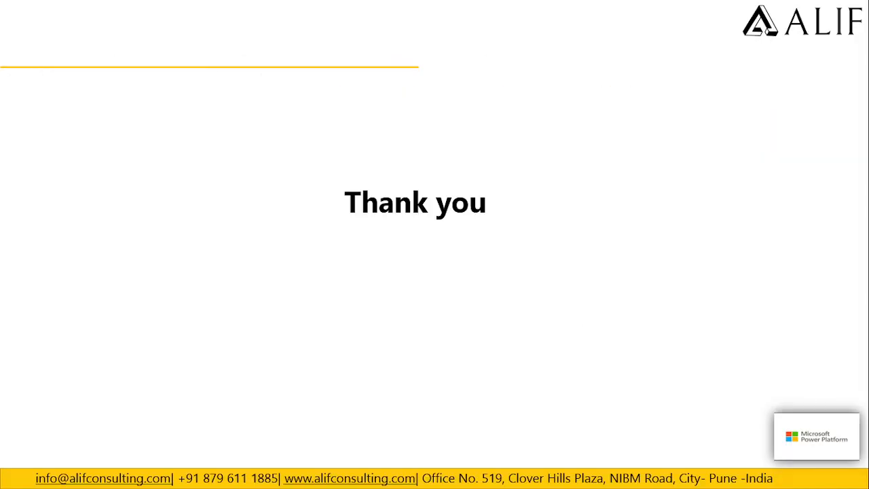
pyautogui.press('Right')
pyautogui.press('super')
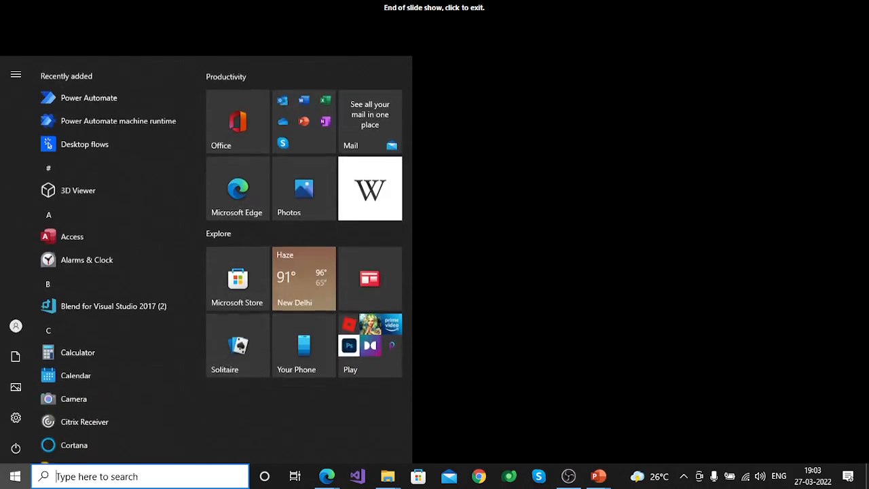
pyautogui.click(581, 477)
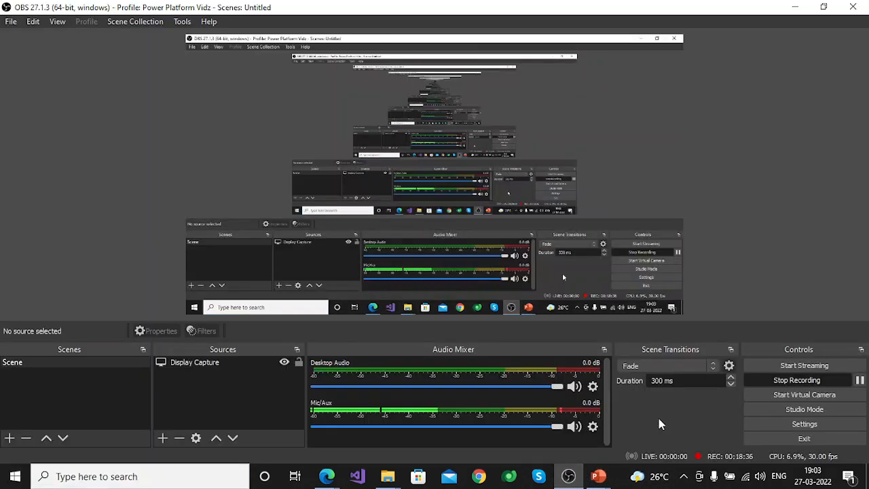